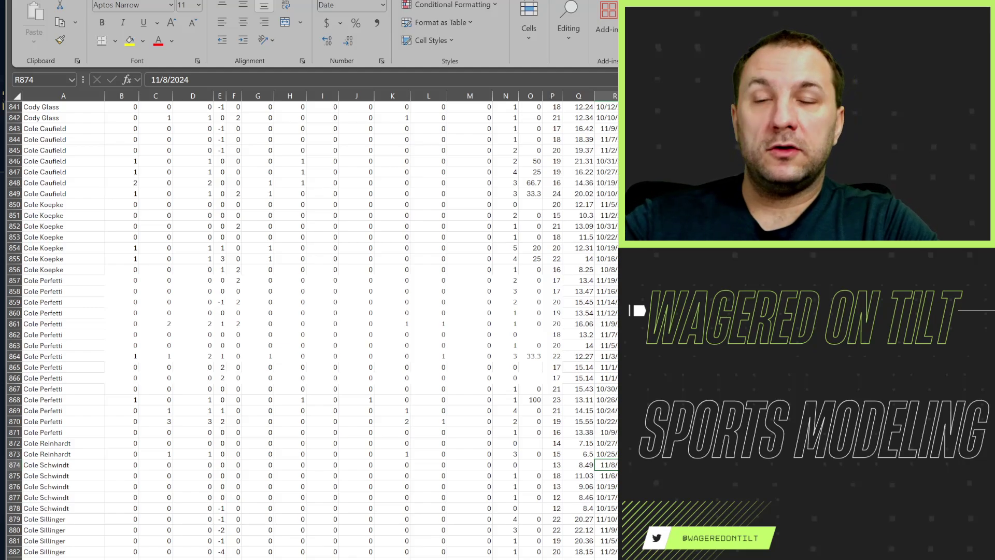
Step: On the model sheet, paste blank cell F10 over F10:H31 to wipe the old over/under results
key("ctrl+Page_Up")
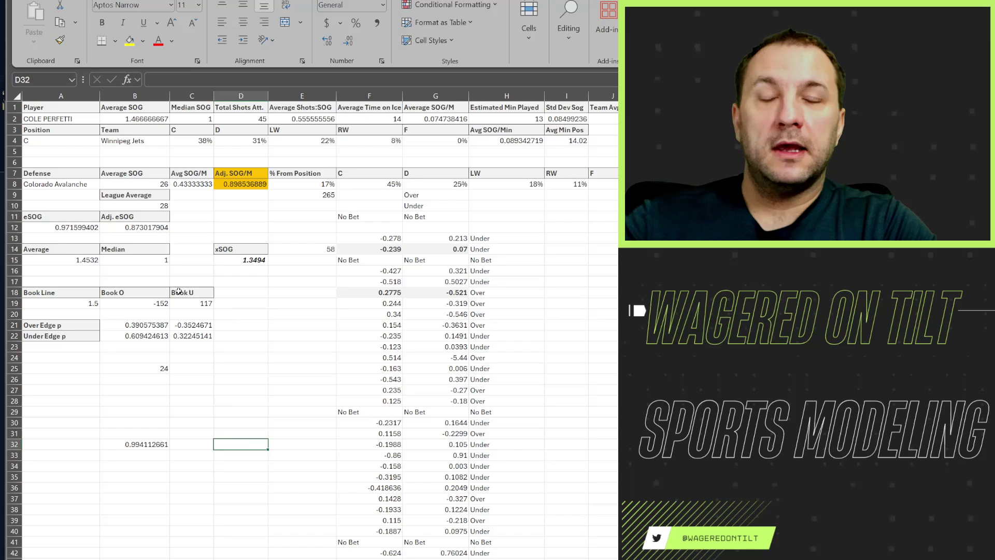
scroll(175, 300, "up", 1)
scroll(175, 301, "up", 1)
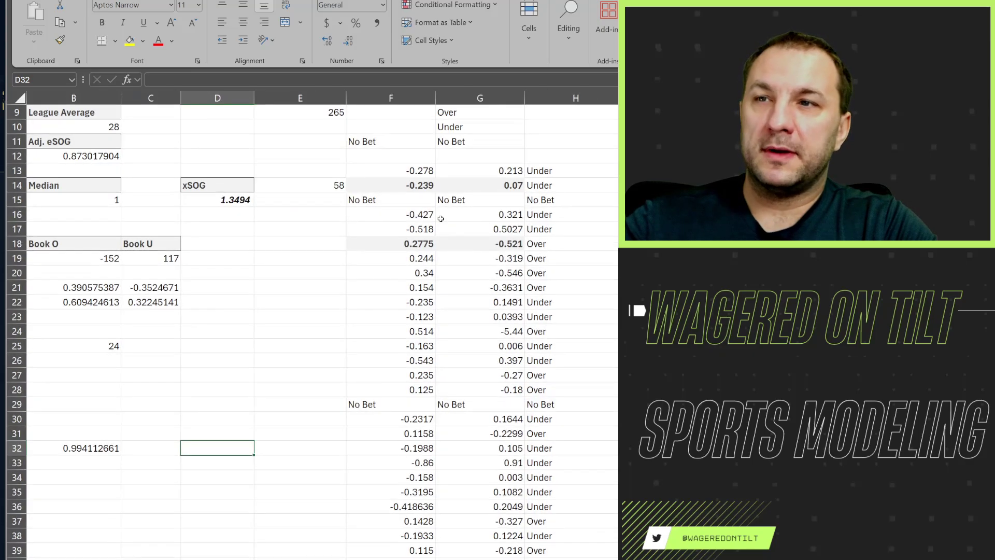
scroll(374, 242, "up", 3)
left_click(373, 242)
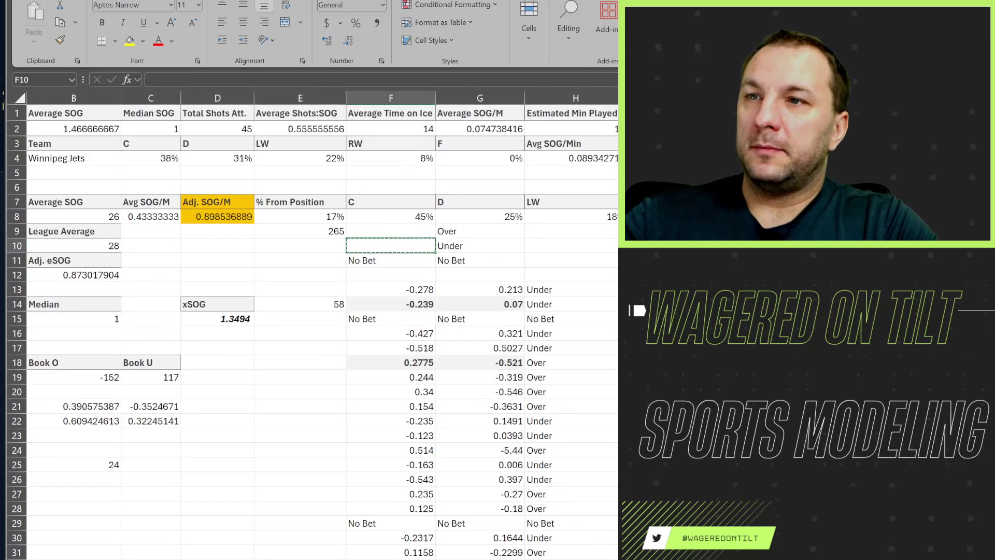
key("ctrl+c")
key("ctrl+shift+End")
key("ctrl+v")
Step: Confirm the F10:H31 results are empty and review the Adj. SOG/M formula in D8
left_click(300, 464)
left_click(347, 403)
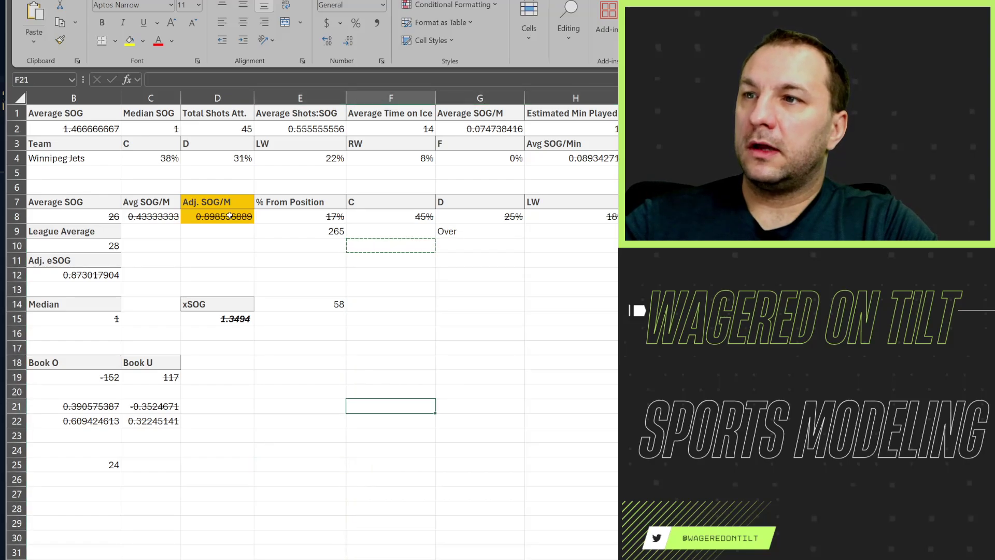
left_click(202, 216)
left_click(129, 169)
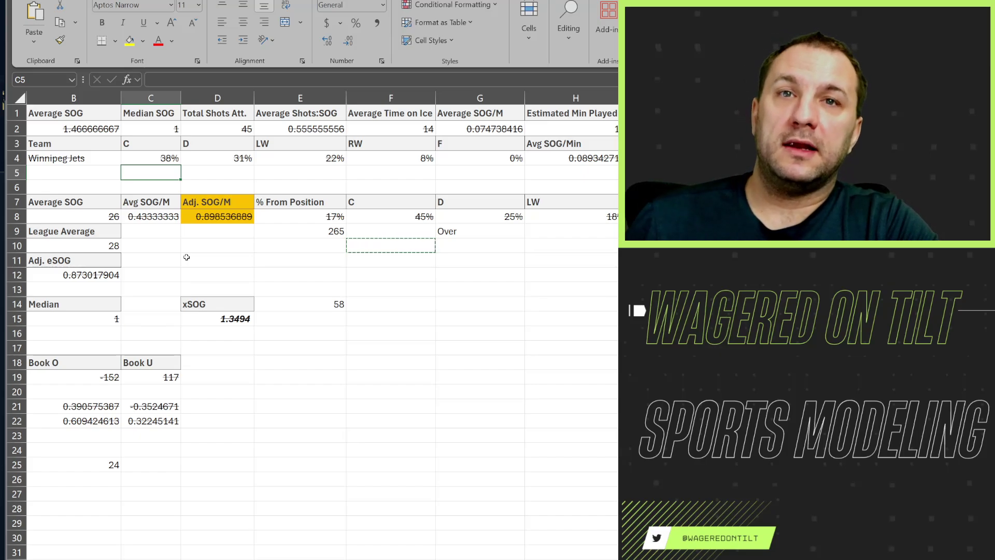
Step: Drop the copy marquee, recalculate to xSOG 1.352371429, and check A2's player-name lookup formula
key("Escape")
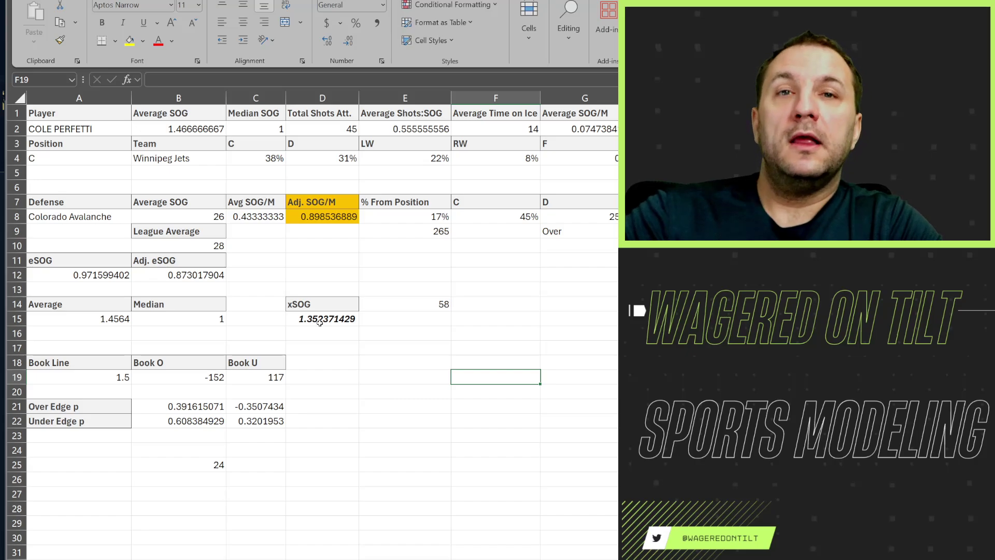
left_click(291, 259)
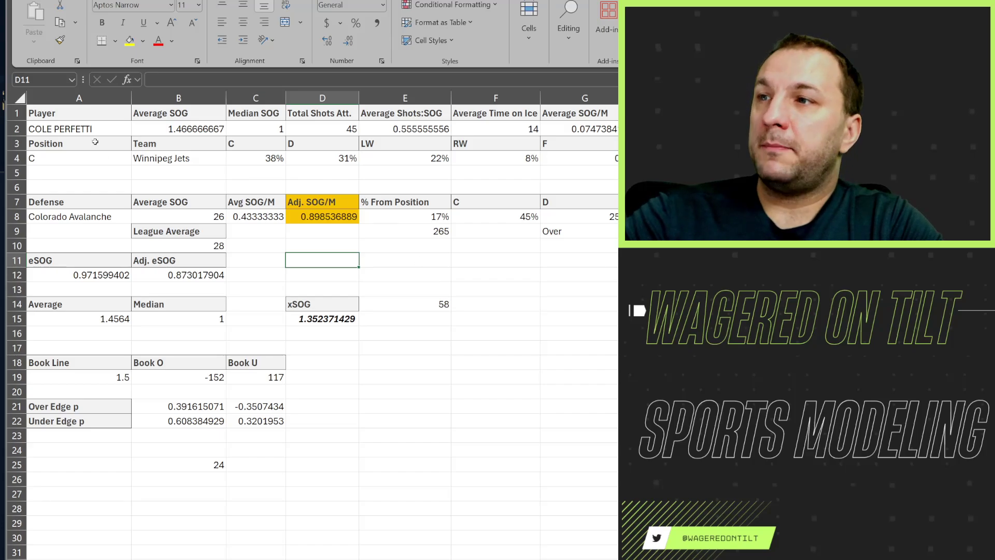
left_click(84, 130)
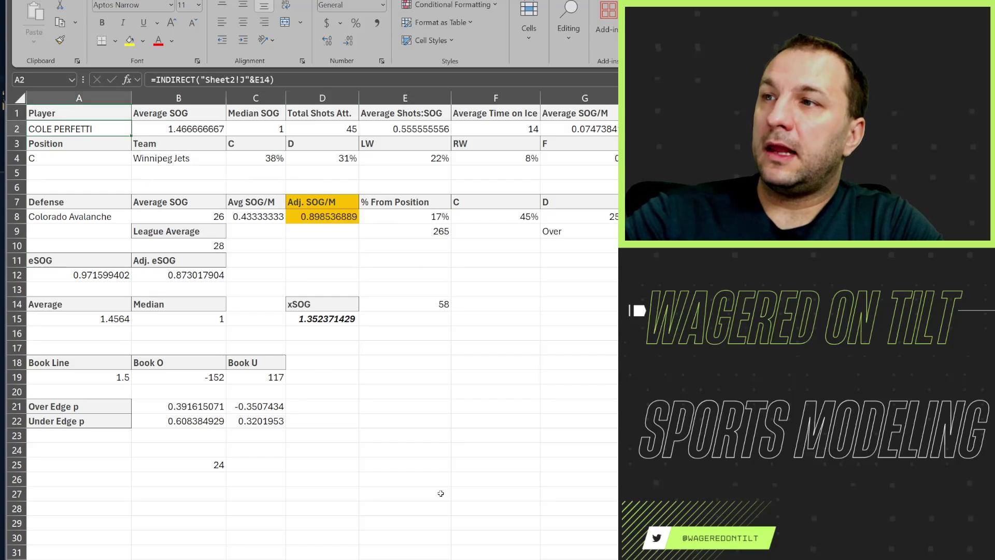
left_click(351, 336)
Step: Rerun the simulation, set player index E14 to 59, and recalculate for the Rangers defenceman
left_click(418, 303)
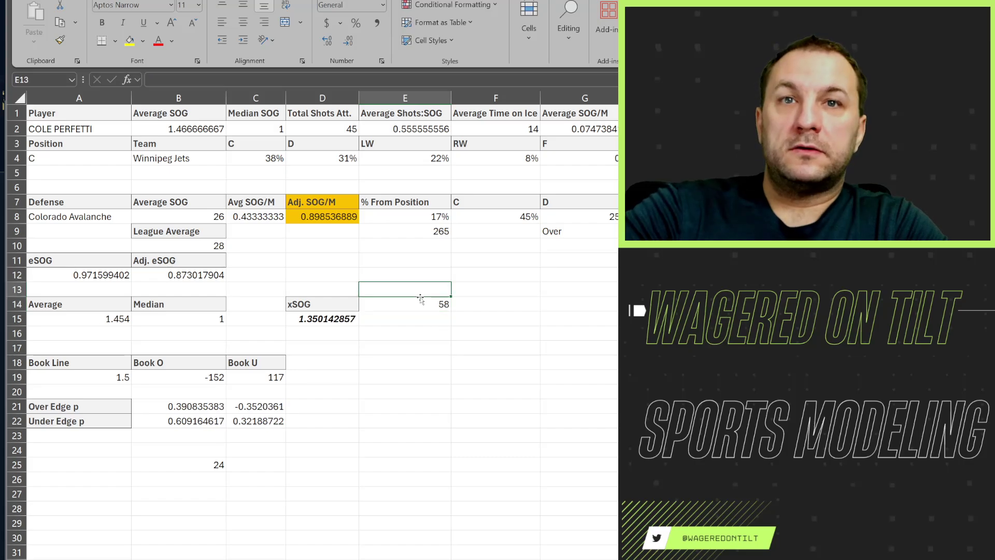
key("F9")
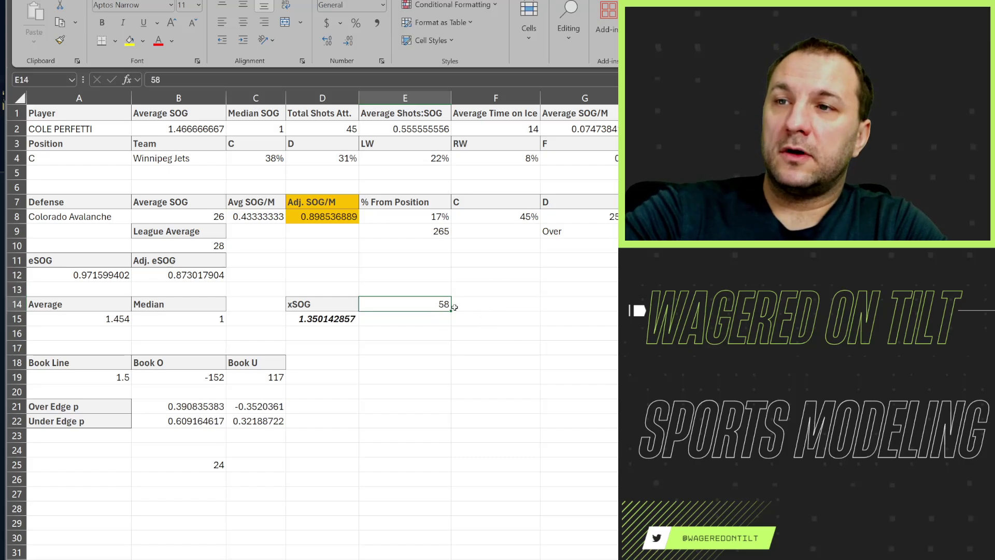
type("59")
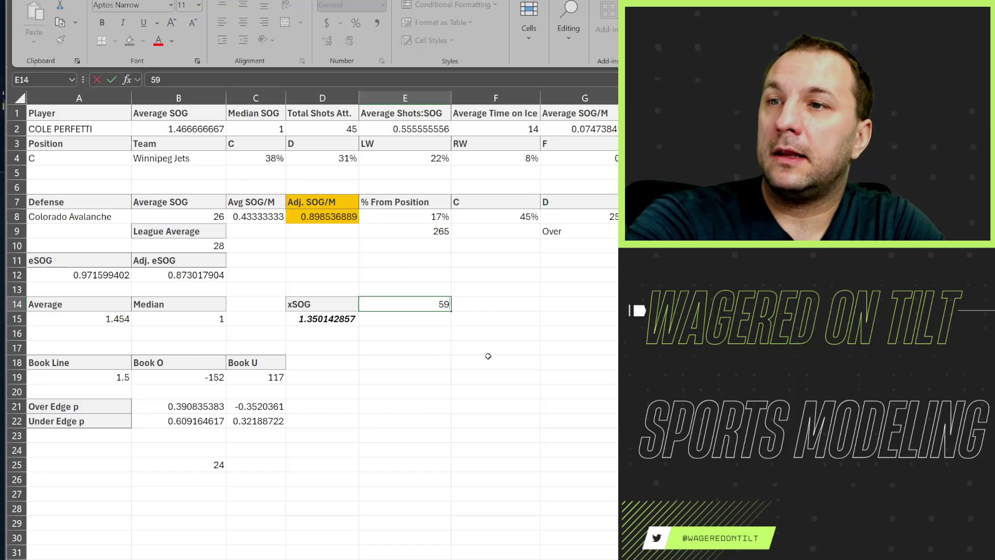
key("Return")
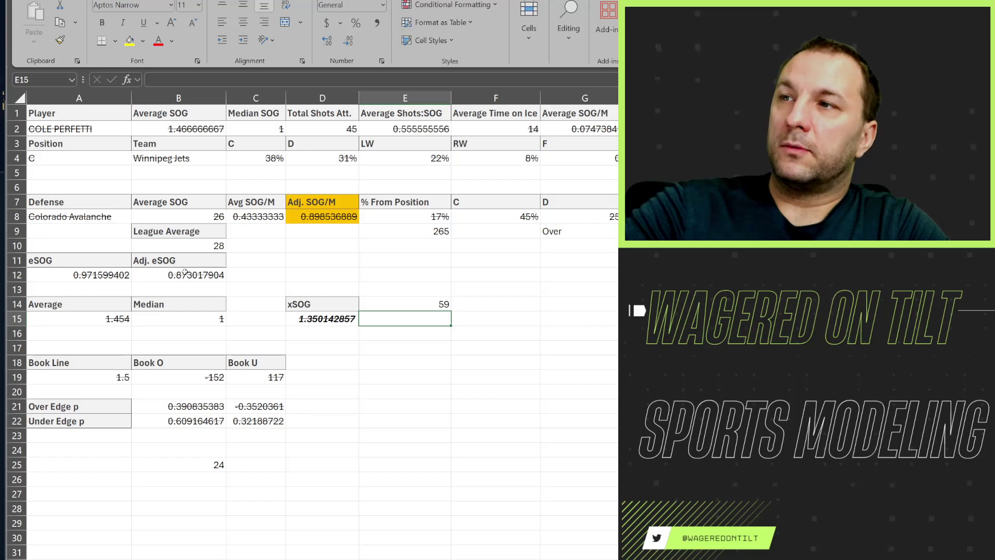
key("F9")
left_click(91, 131)
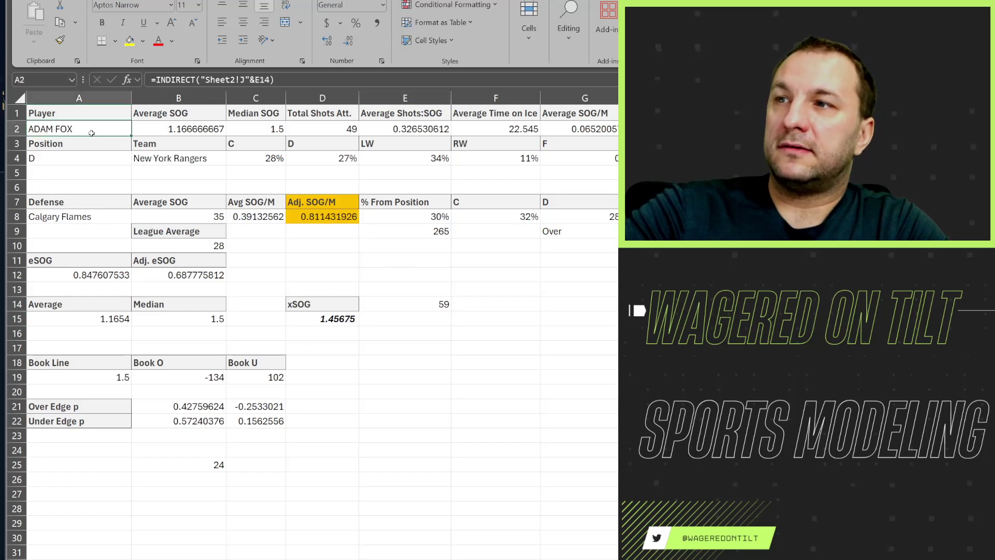
left_click(174, 128)
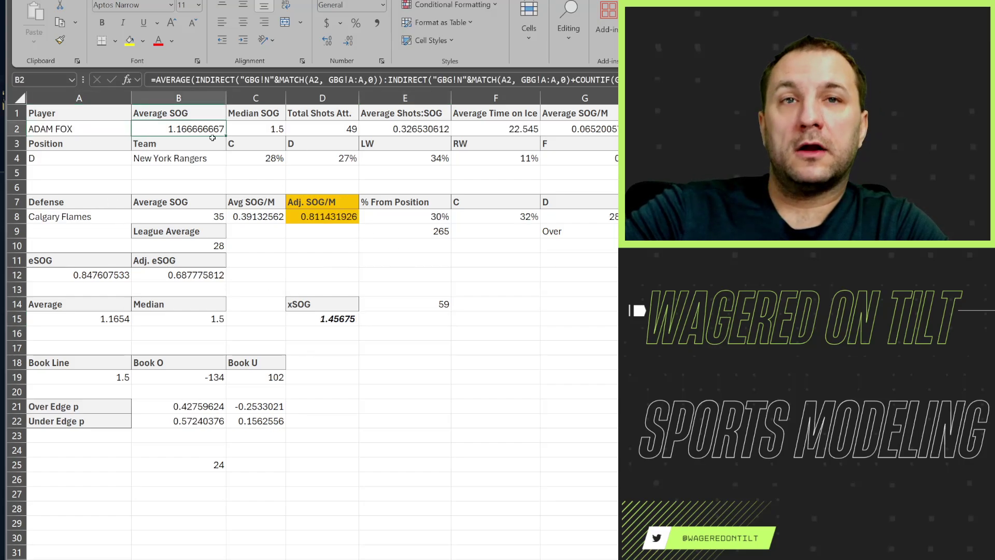
left_click(491, 133)
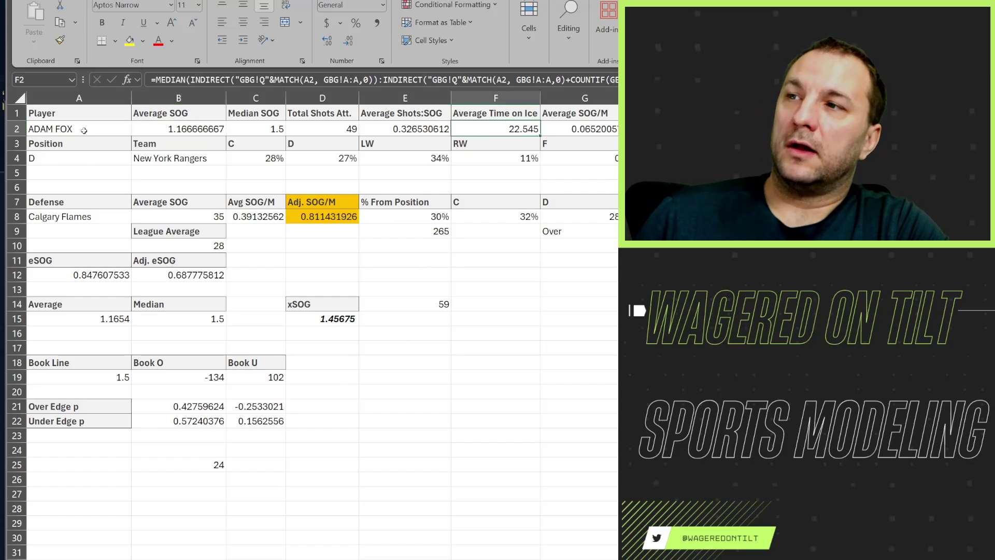
key("Home")
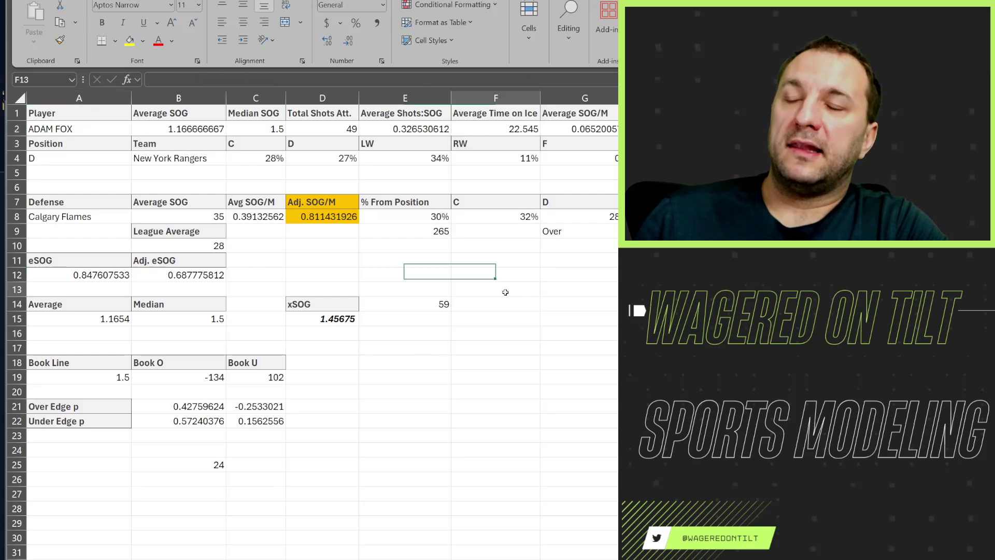
left_click_drag(507, 288, 516, 558)
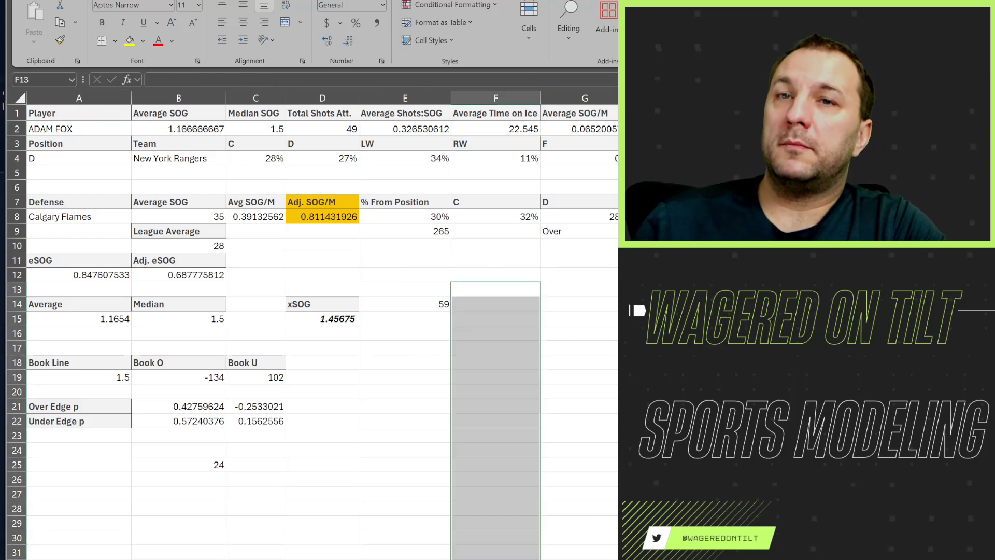
left_click(362, 361)
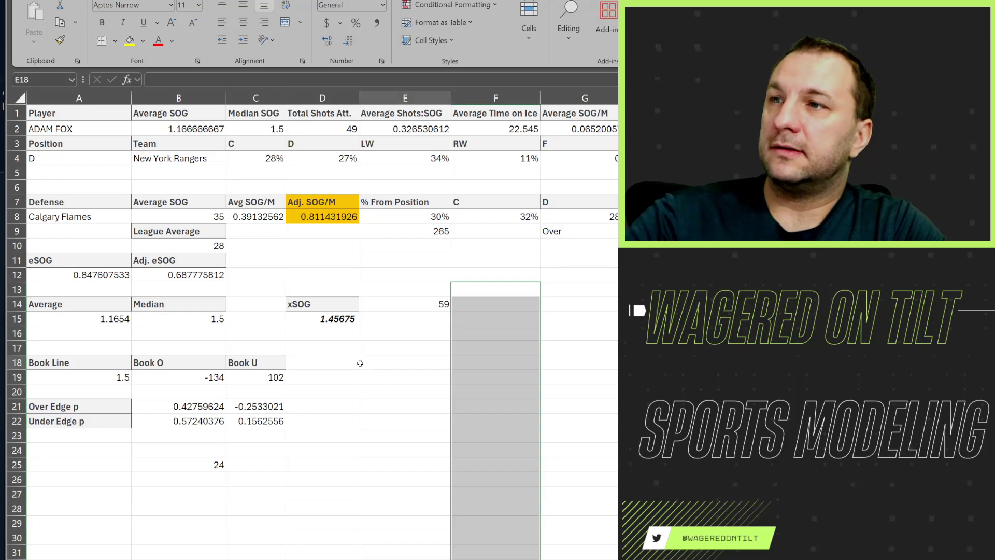
left_click(66, 130)
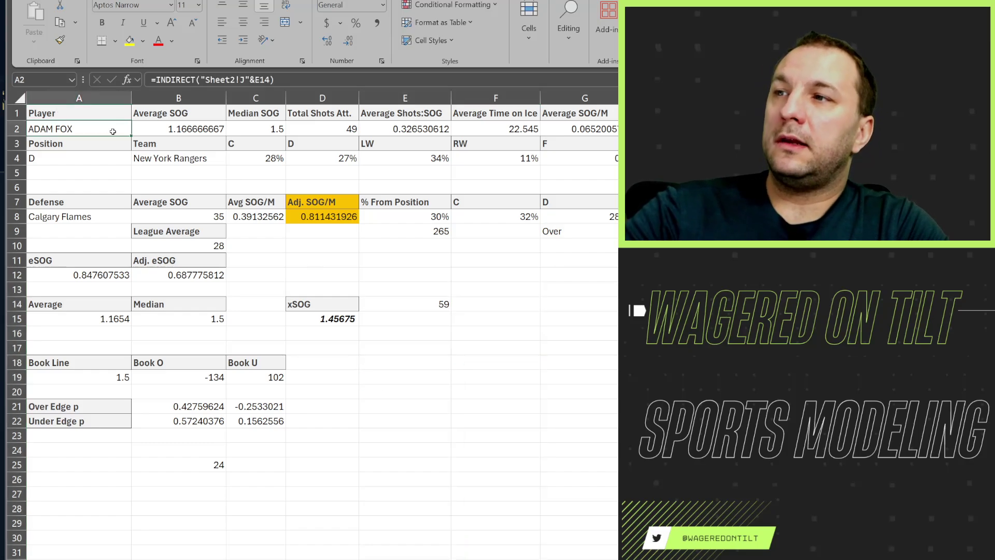
left_click(109, 162)
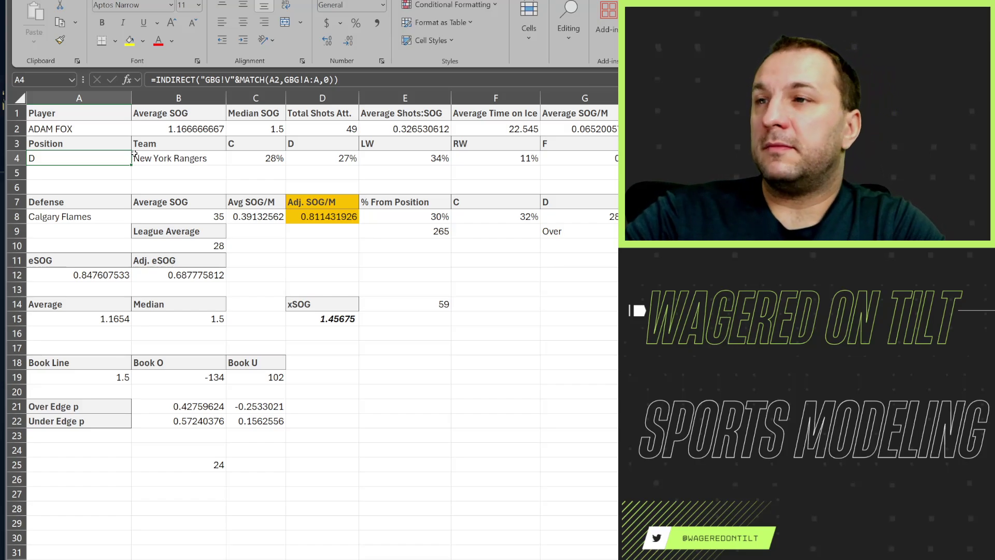
left_click(153, 132)
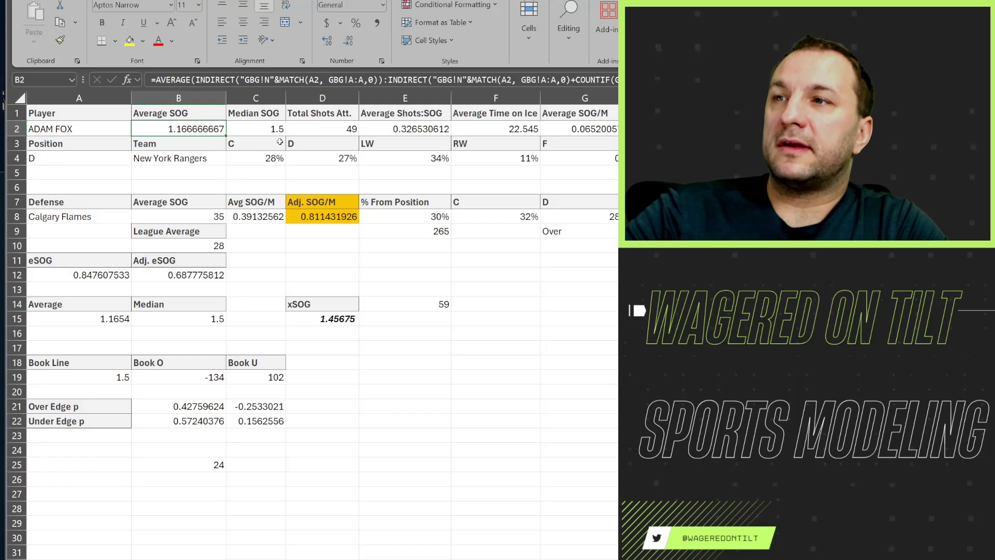
left_click(272, 128)
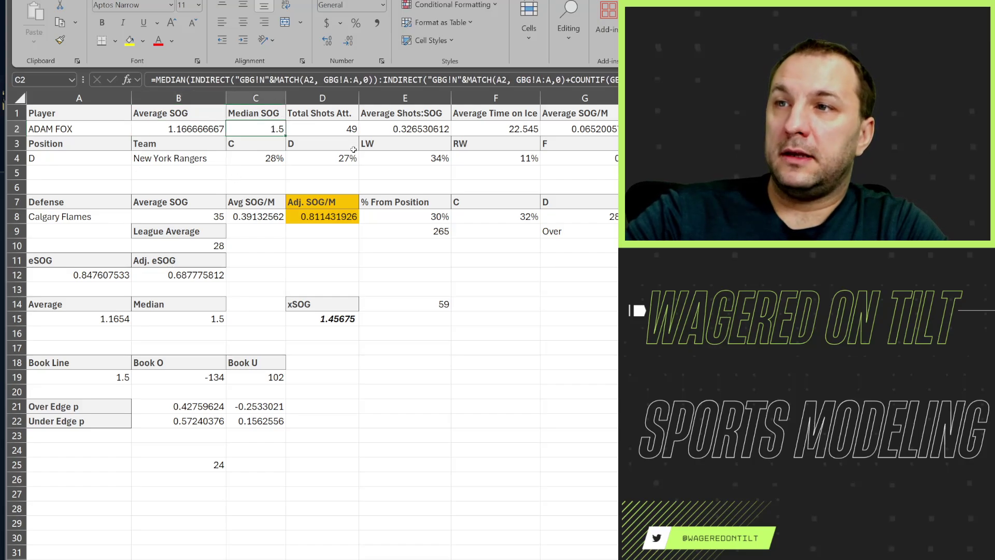
left_click(321, 126)
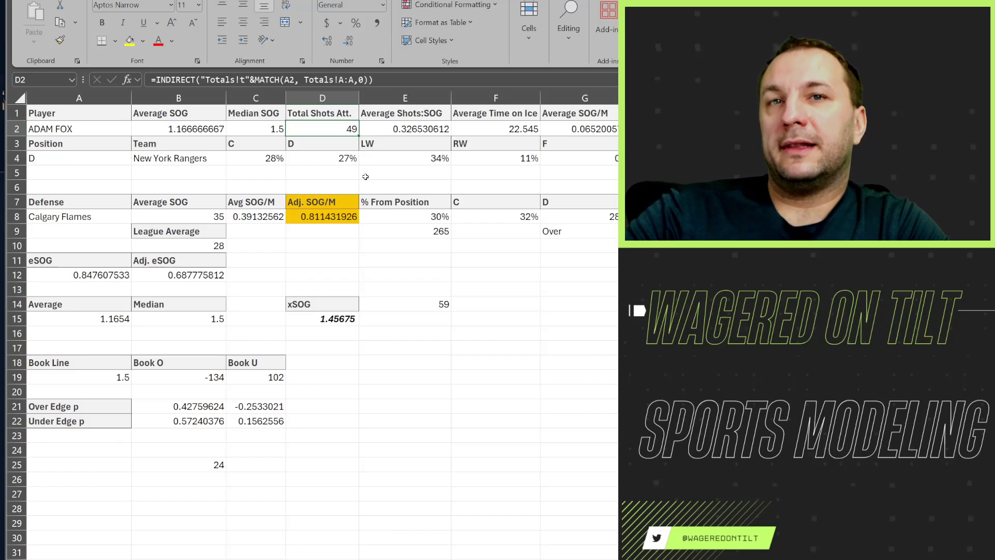
left_click(403, 118)
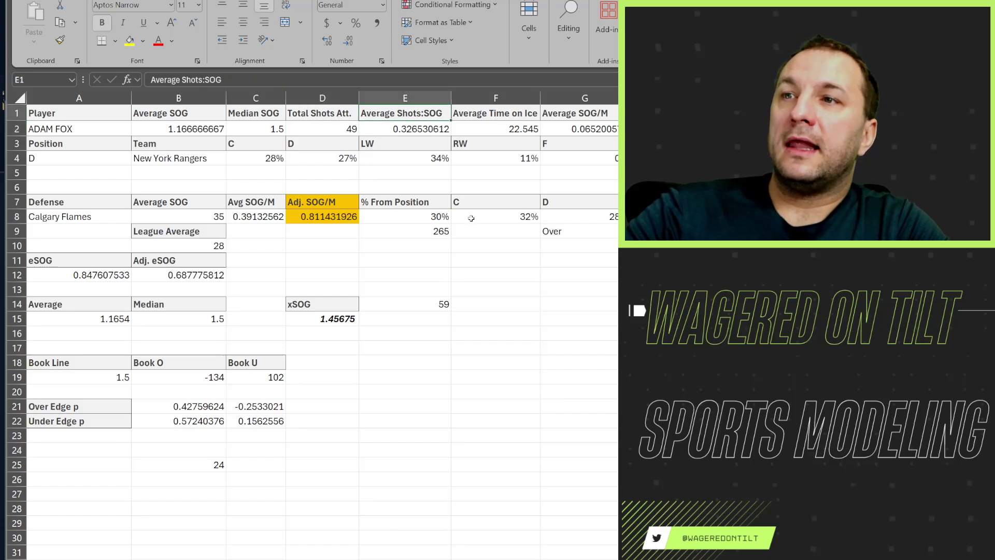
left_click(436, 129)
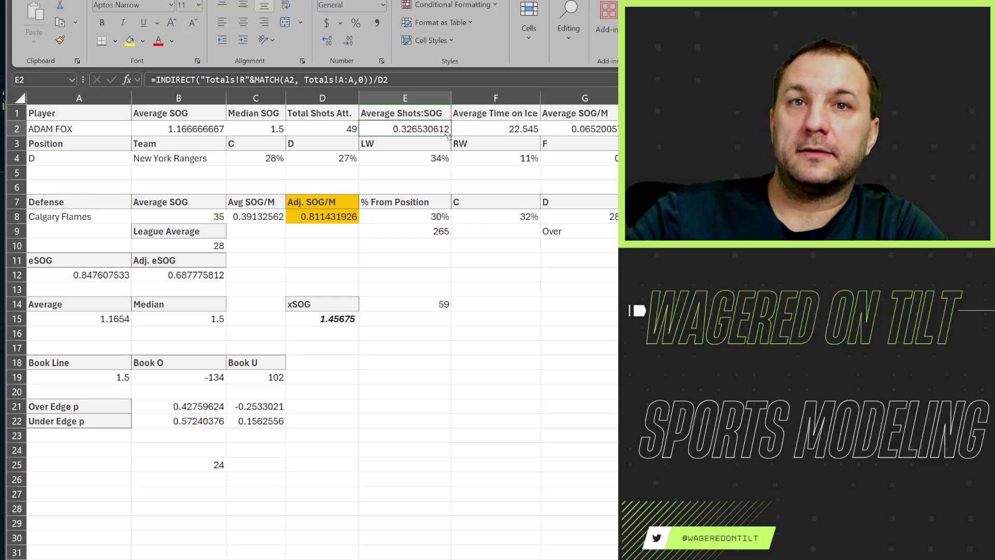
key("Right")
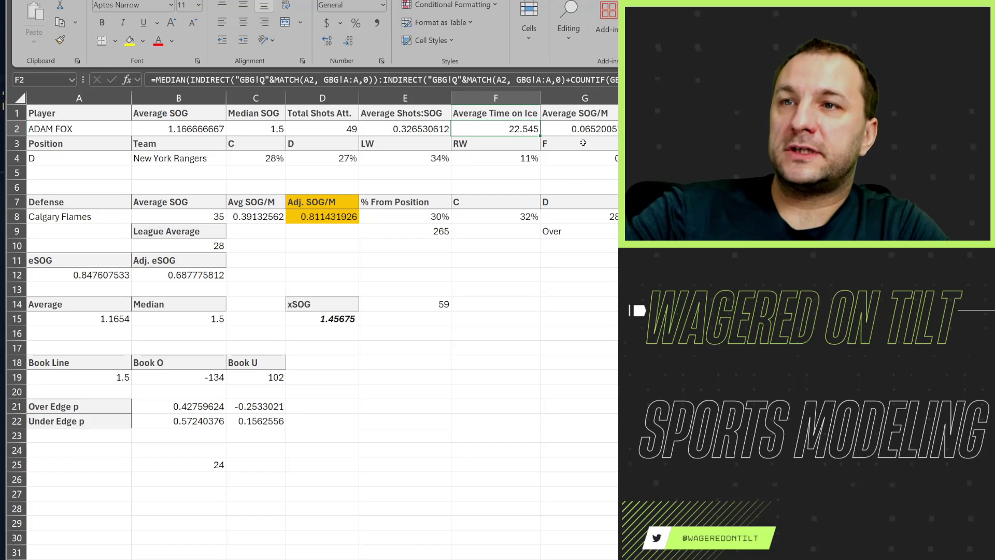
left_click(584, 125)
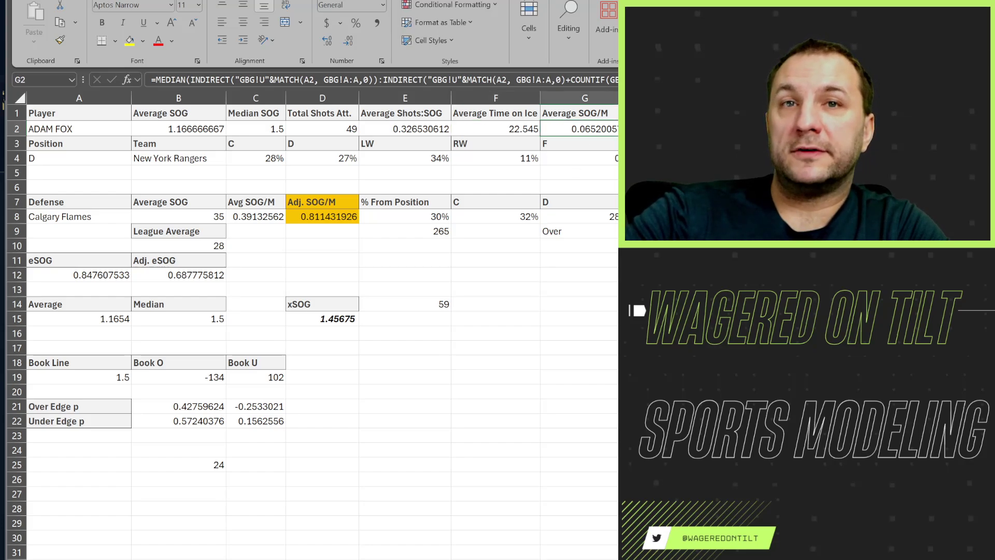
key("Right")
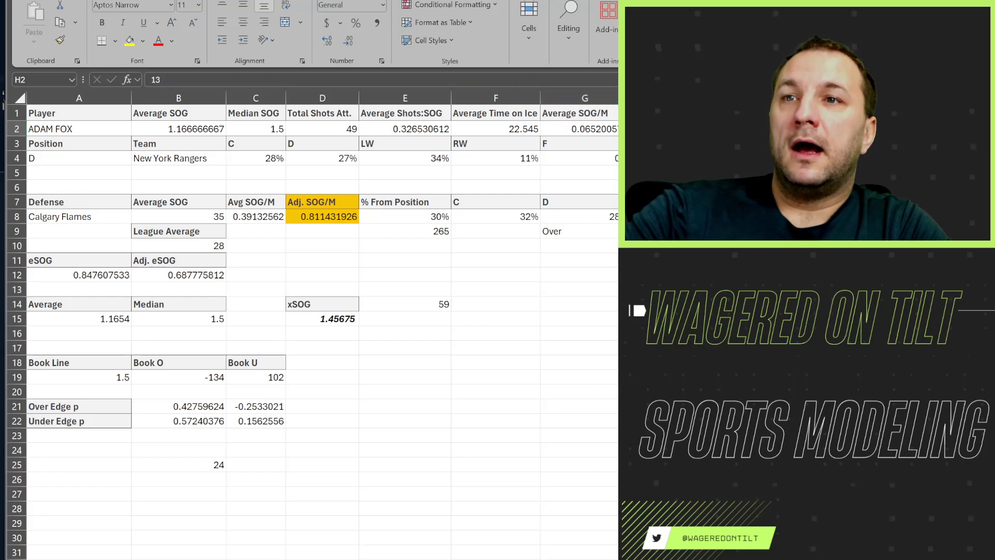
scroll(166, 131, "right", 6)
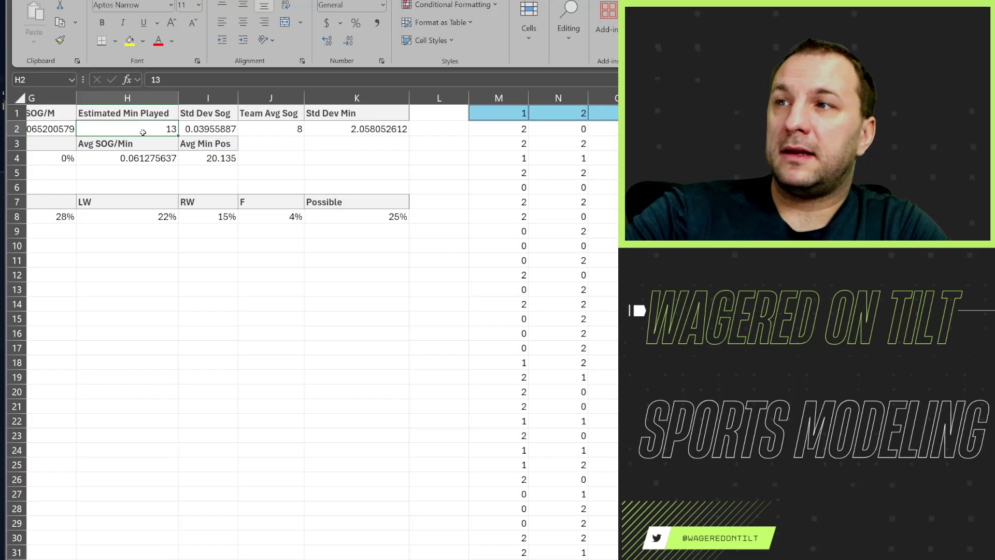
left_click(199, 127)
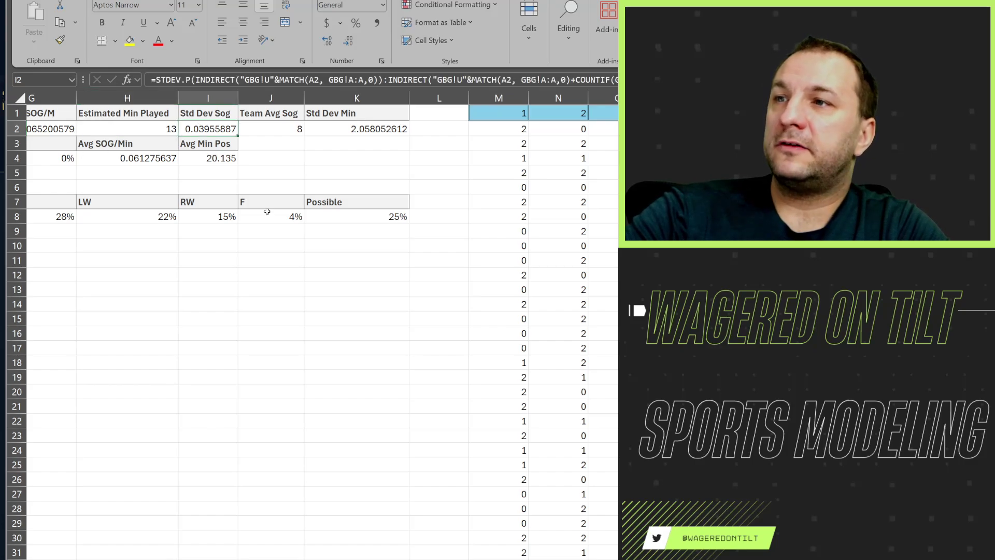
left_click(271, 125)
key("Right")
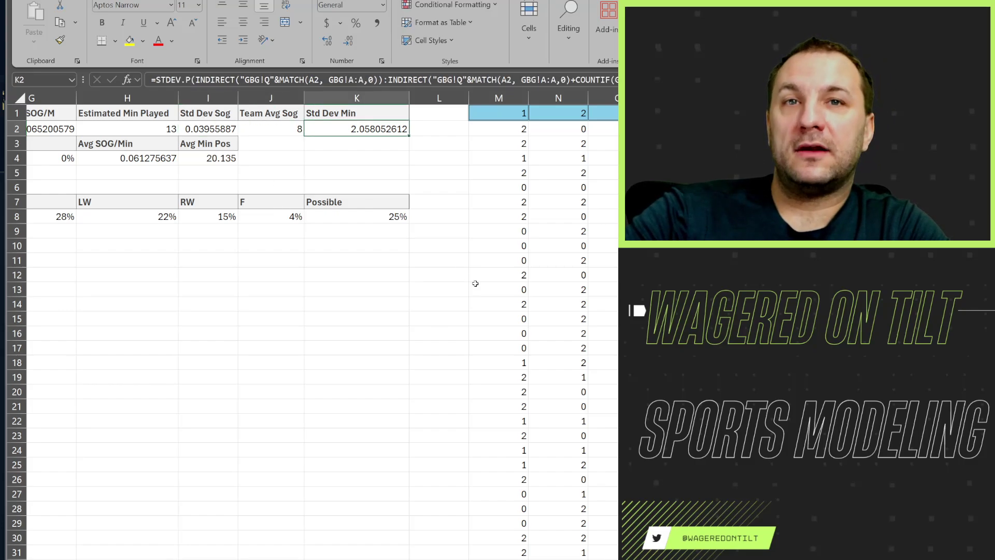
left_click(380, 268)
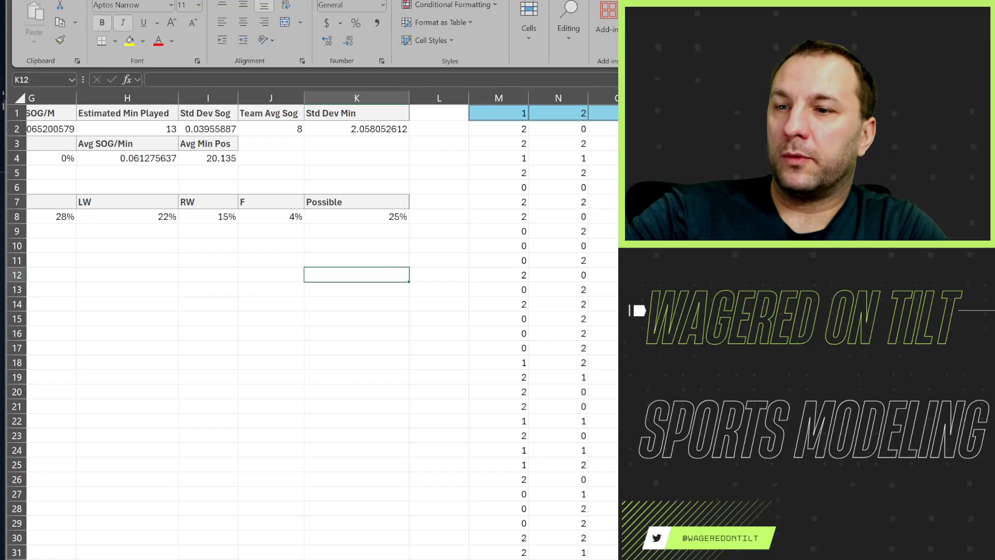
scroll(311, 311, "left", 3)
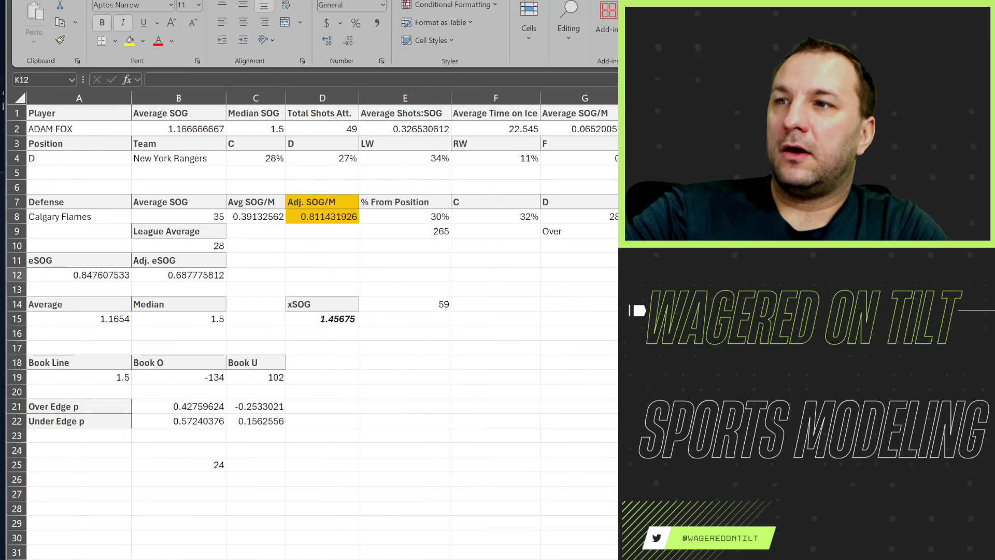
left_click(78, 203)
left_click_drag(100, 205, 179, 153)
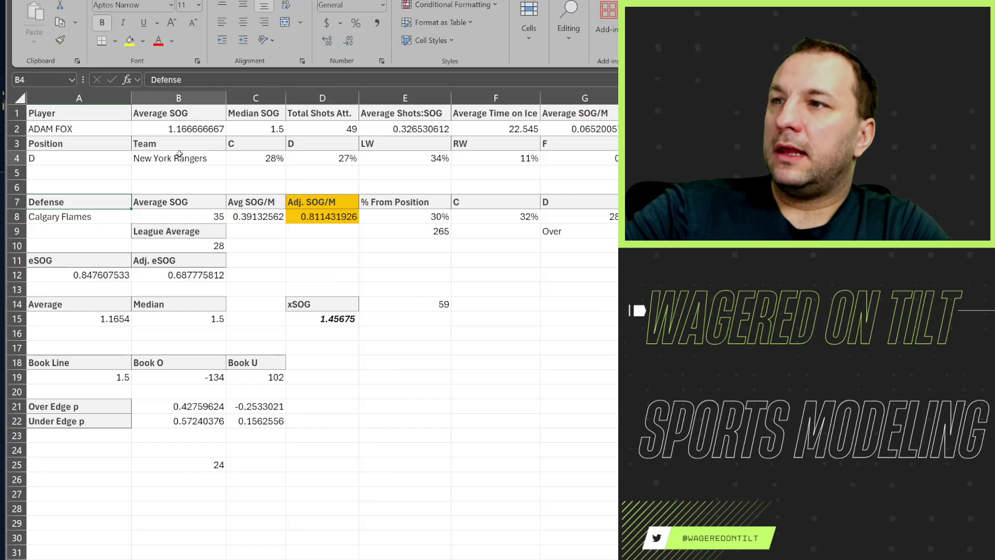
left_click(279, 158)
left_click(320, 159)
left_click(392, 157)
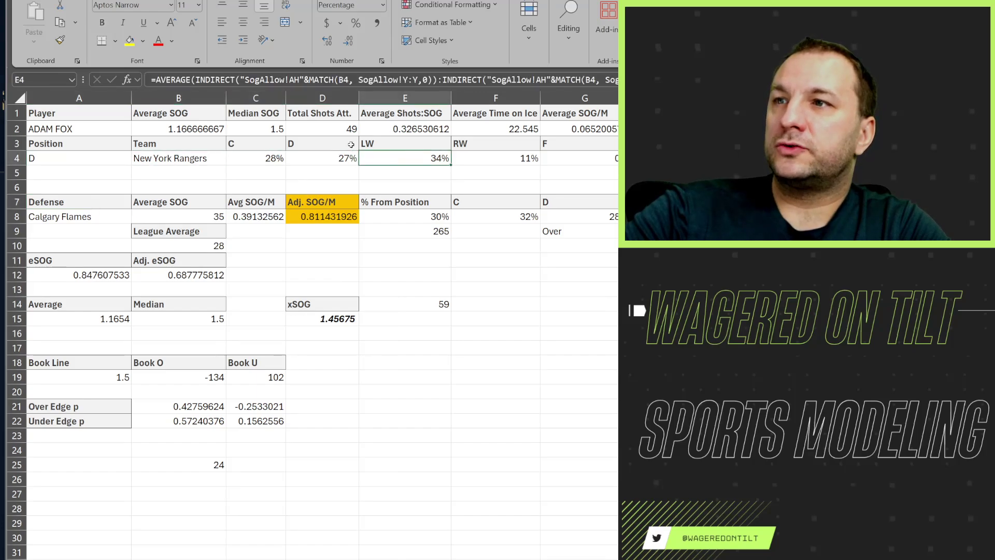
left_click(262, 156)
left_click(400, 164)
left_click(496, 161)
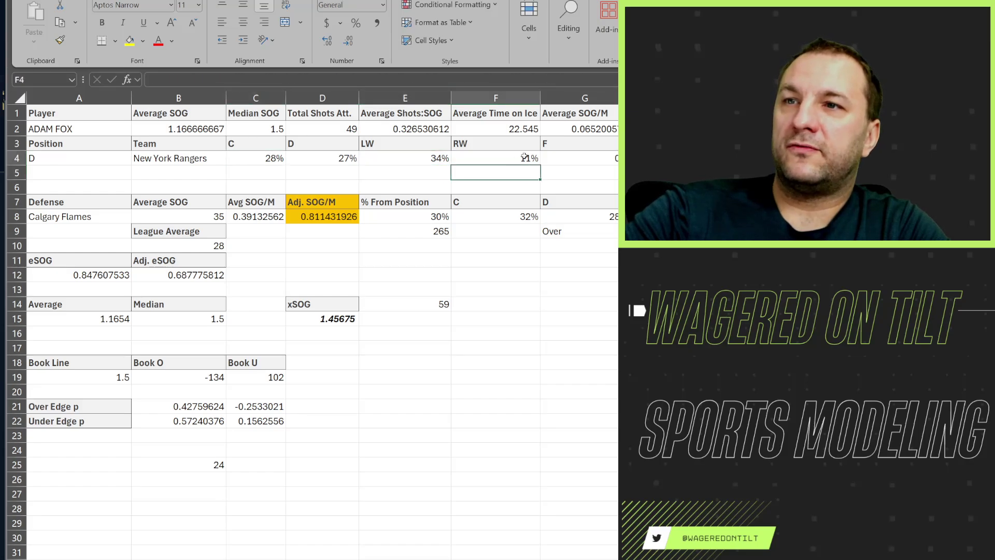
left_click(583, 158)
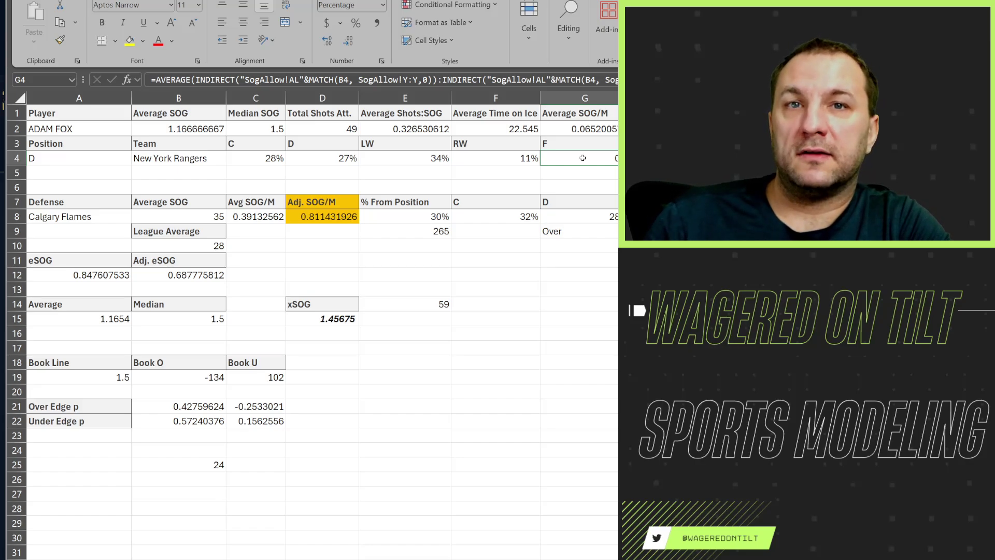
left_click(328, 162)
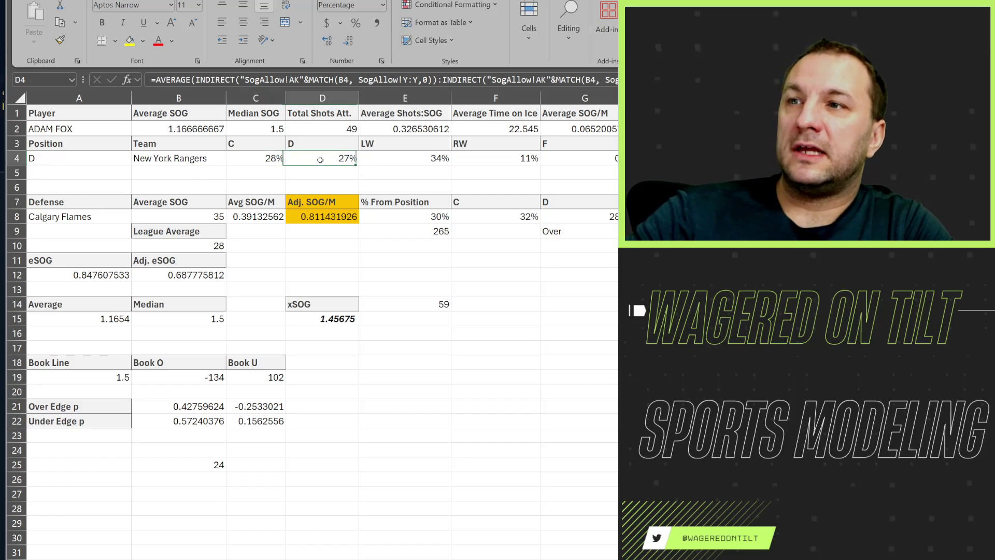
left_click(407, 158)
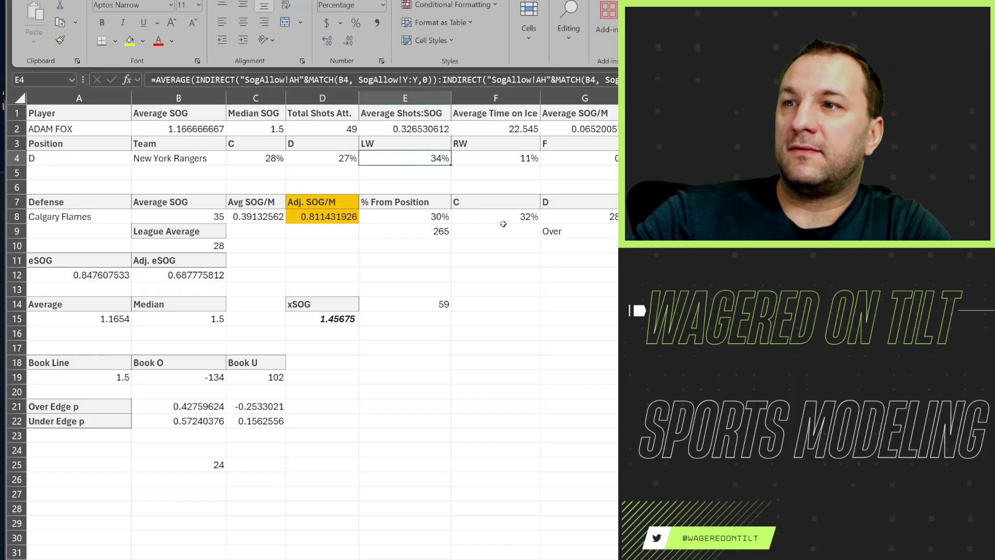
left_click(522, 159)
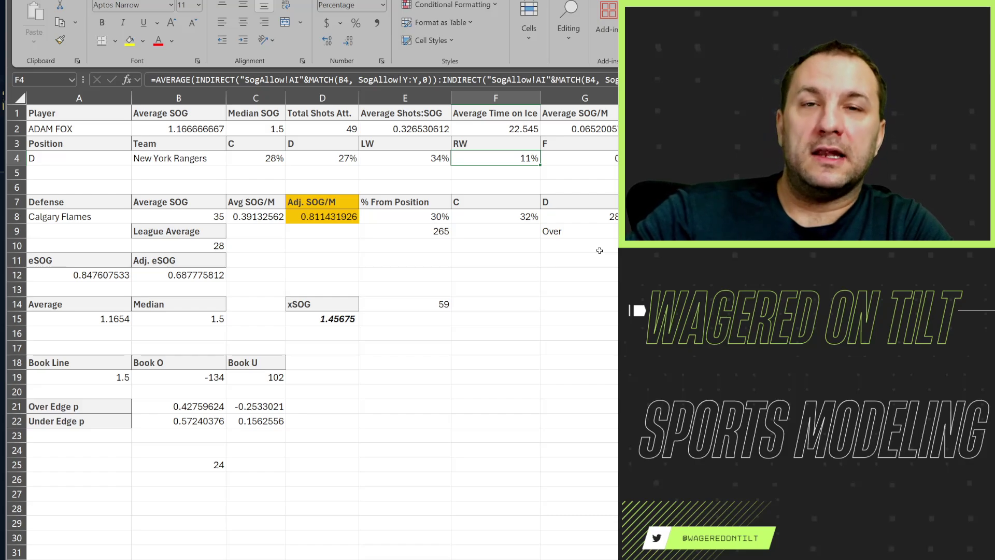
left_click(605, 177)
key("Up")
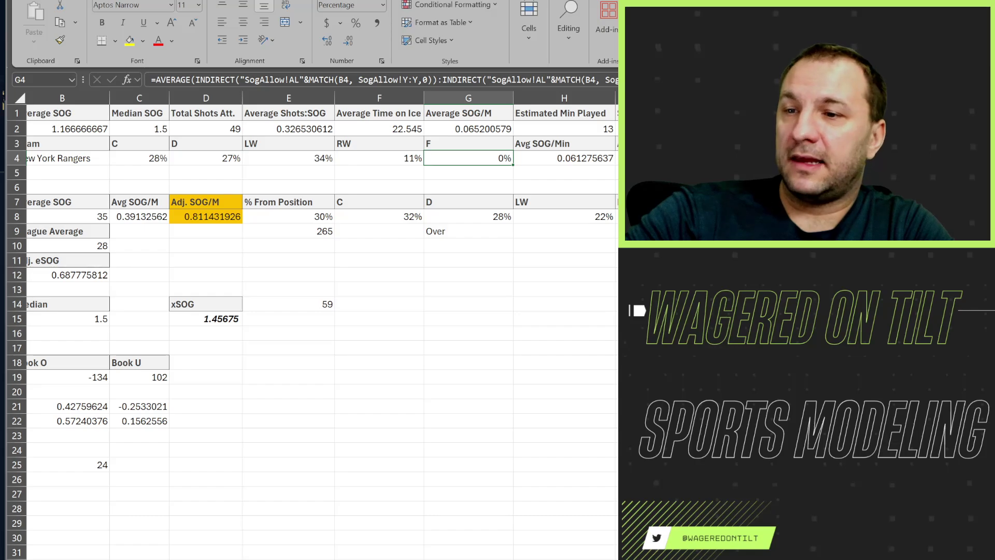
scroll(321, 321, "right", 2)
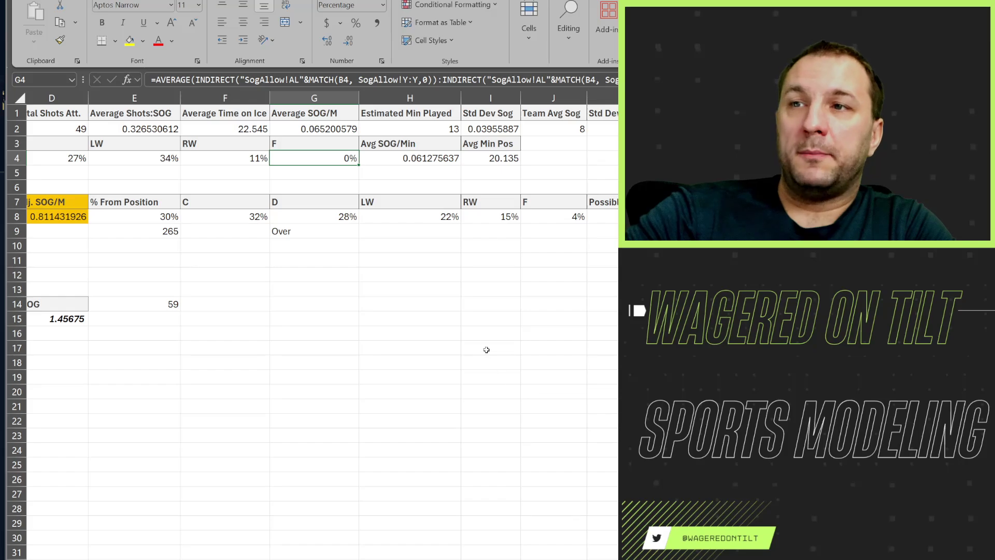
left_click(407, 164)
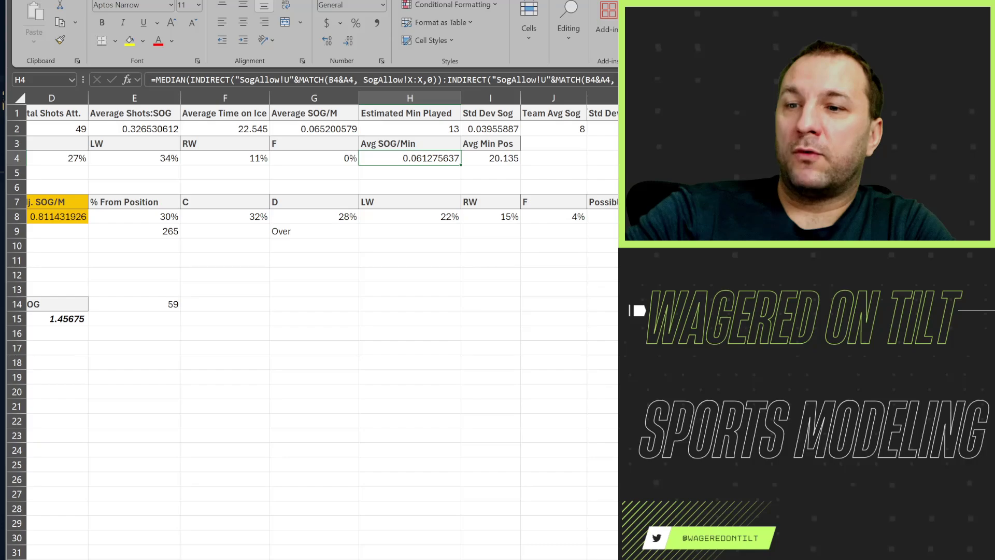
scroll(322, 311, "left", 5)
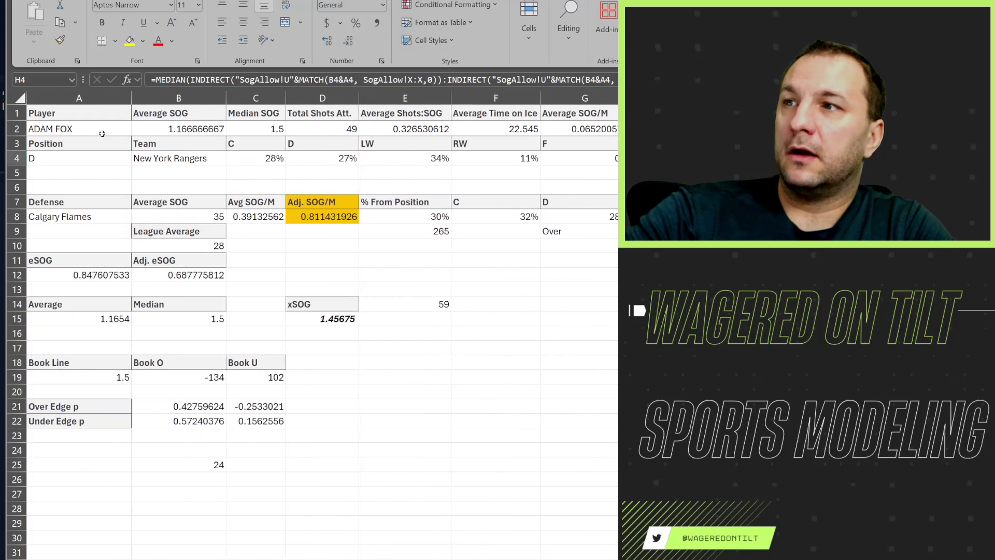
left_click(101, 133)
left_click(99, 159)
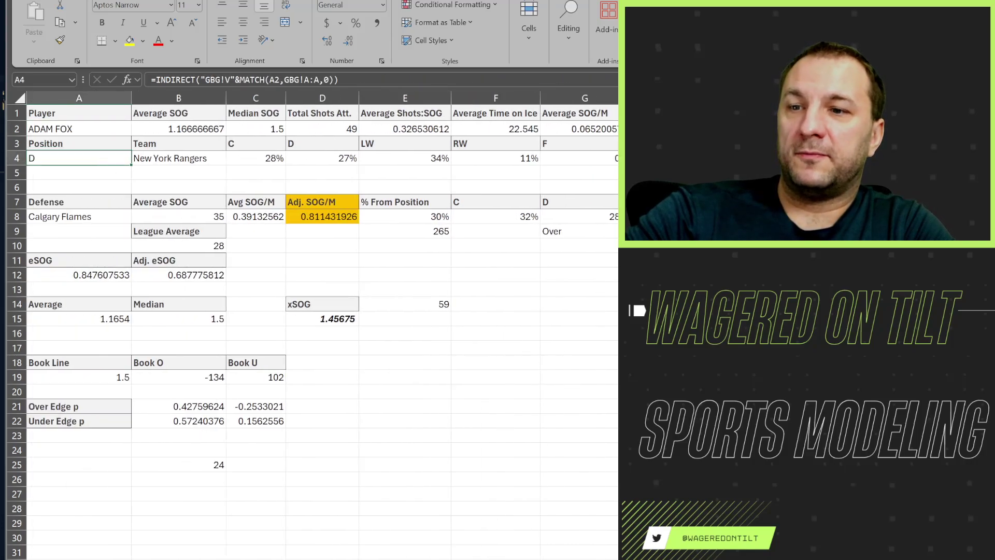
scroll(321, 310, "right", 5)
left_click(481, 376)
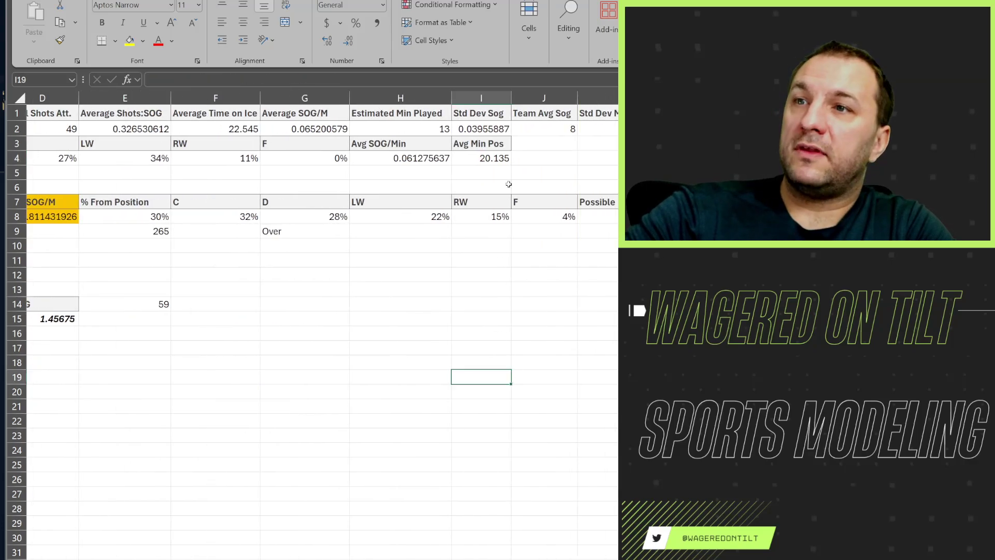
left_click(488, 149)
left_click(495, 163)
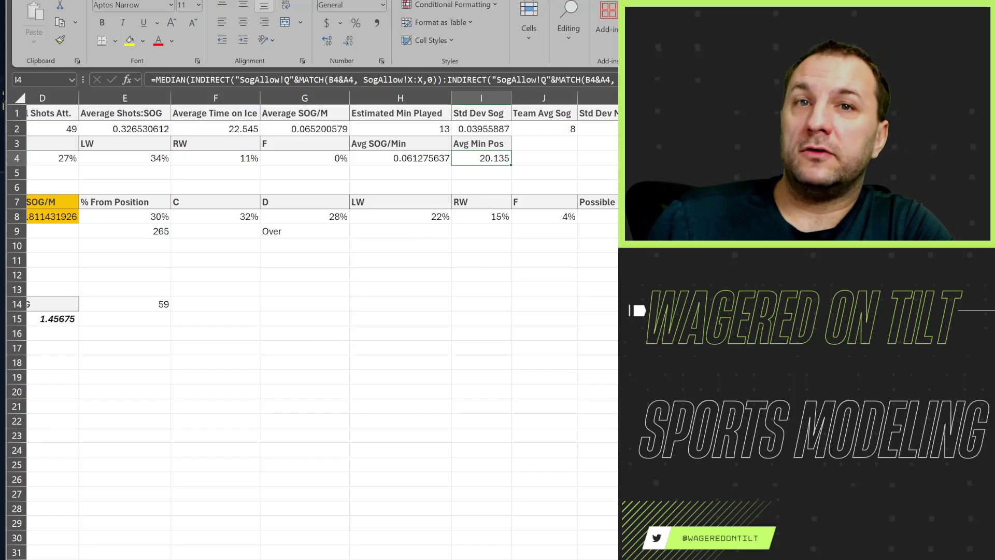
key("Up")
key("Up")
key("Left")
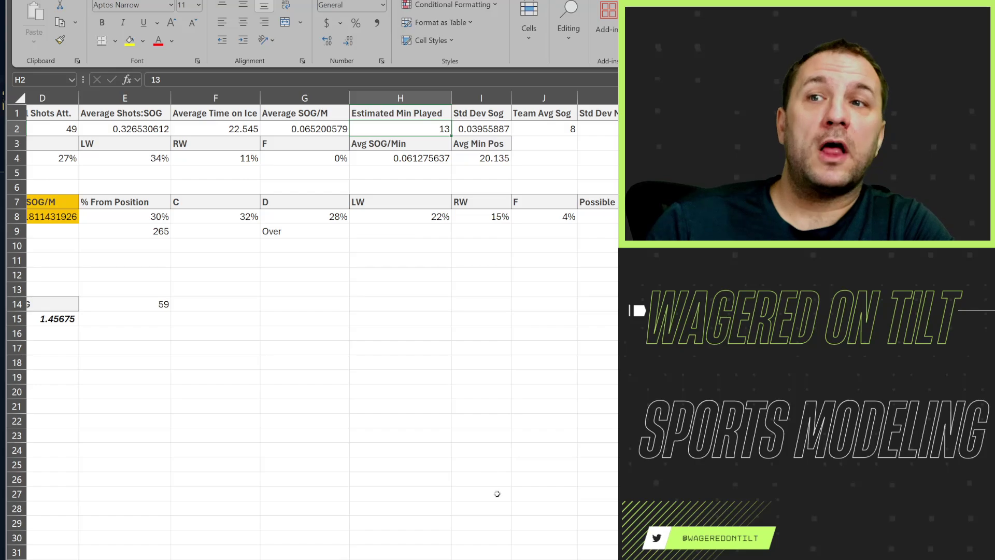
Step: Review the opponent lookup, shots-allowed, League Average median and Adj. SOG/M formulas
scroll(90, 207, "left", 3)
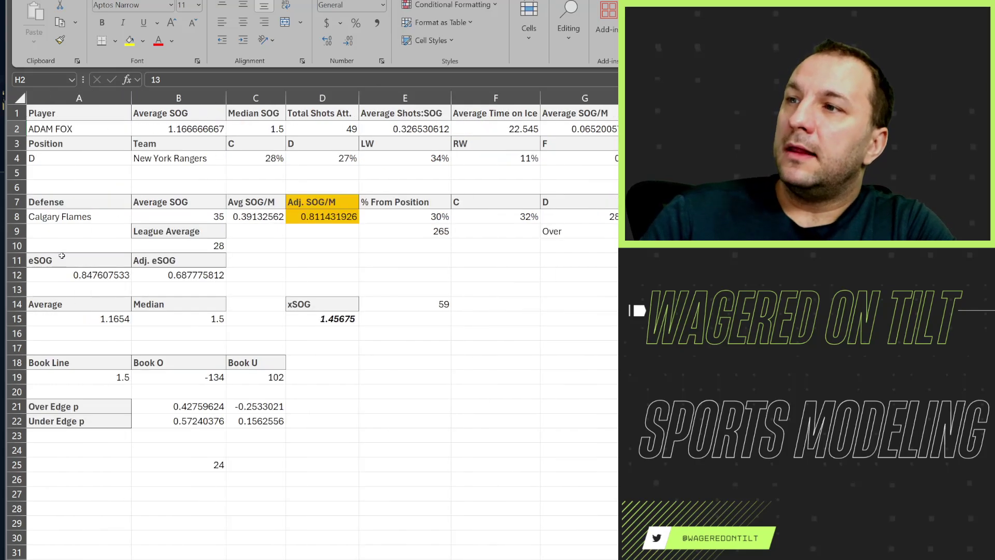
left_click(91, 207)
left_click(102, 218)
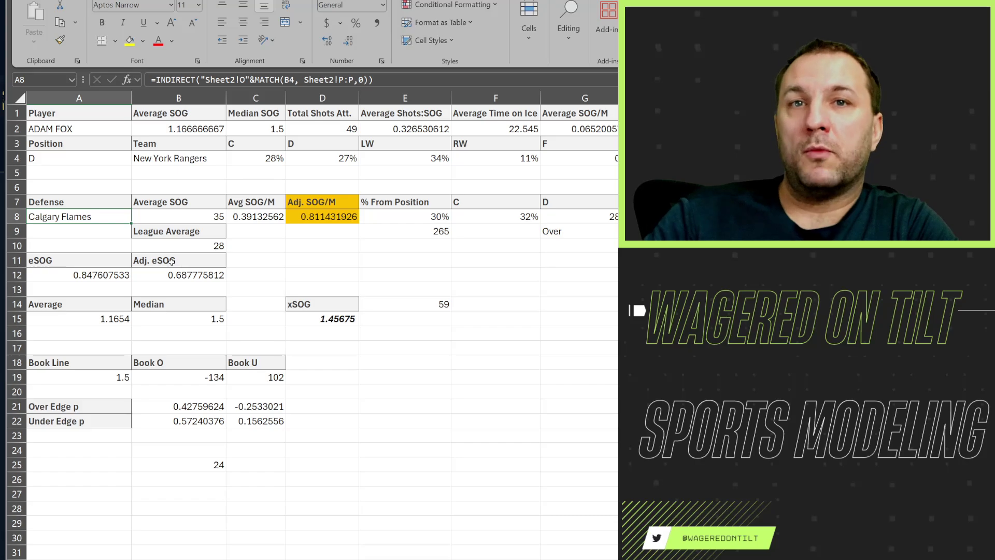
left_click(277, 227)
left_click(270, 248)
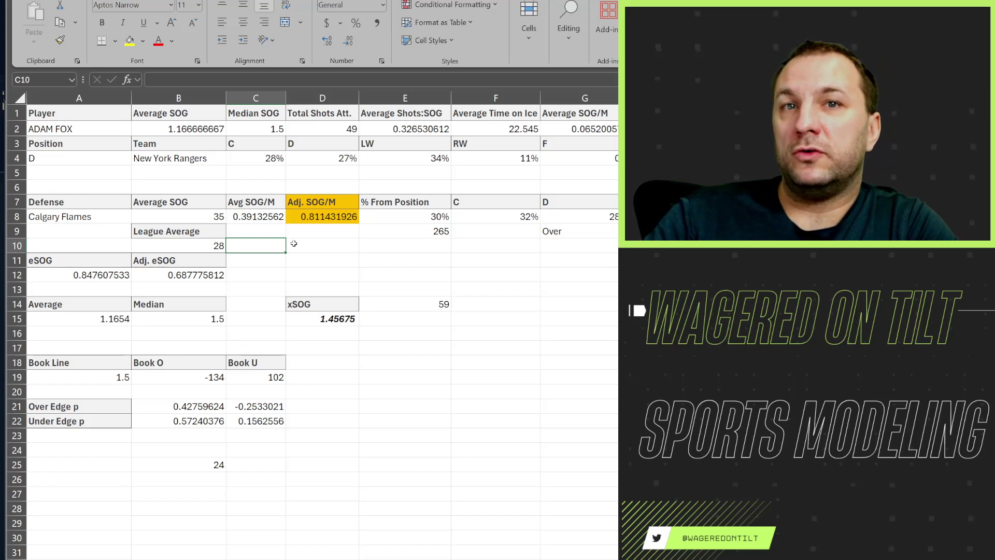
left_click(182, 215)
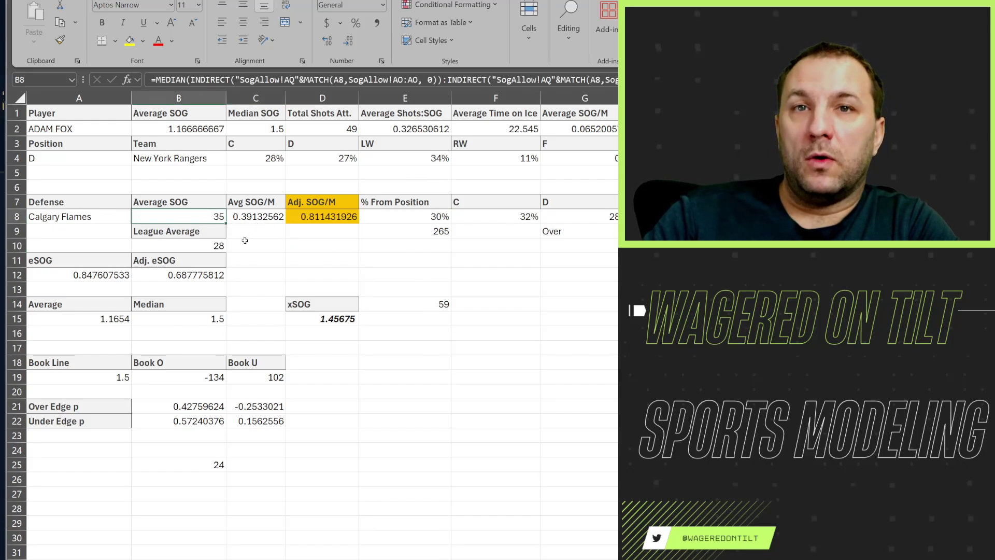
left_click(202, 248)
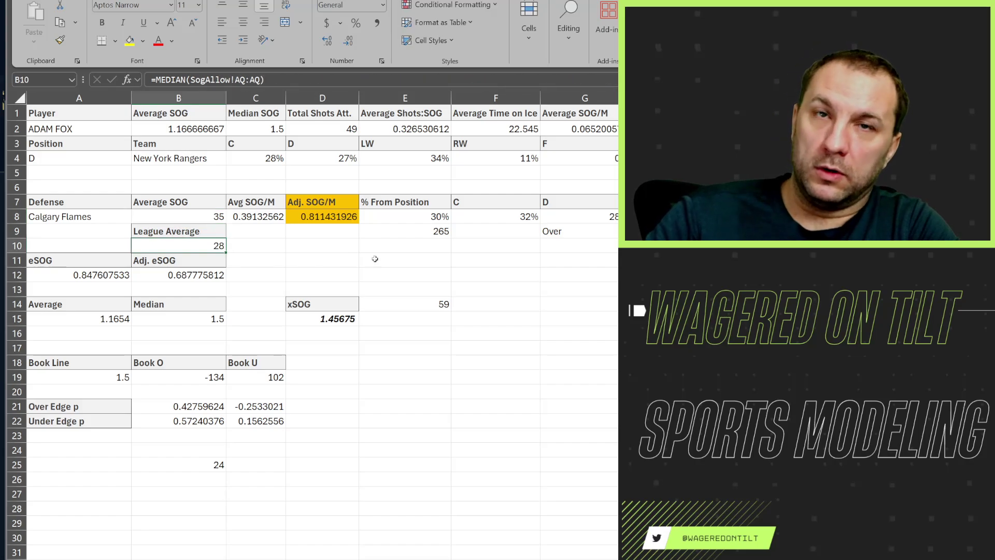
left_click(253, 218)
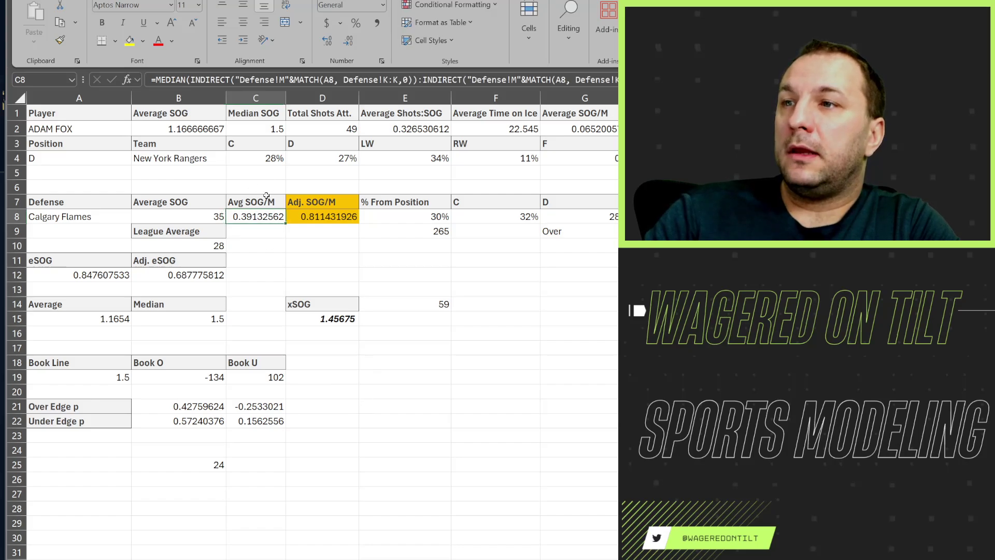
left_click(342, 220)
Step: Change D8's Adj. SOG/M formula to =C8/MEDIAN(Defense!M:M)
left_click(298, 81)
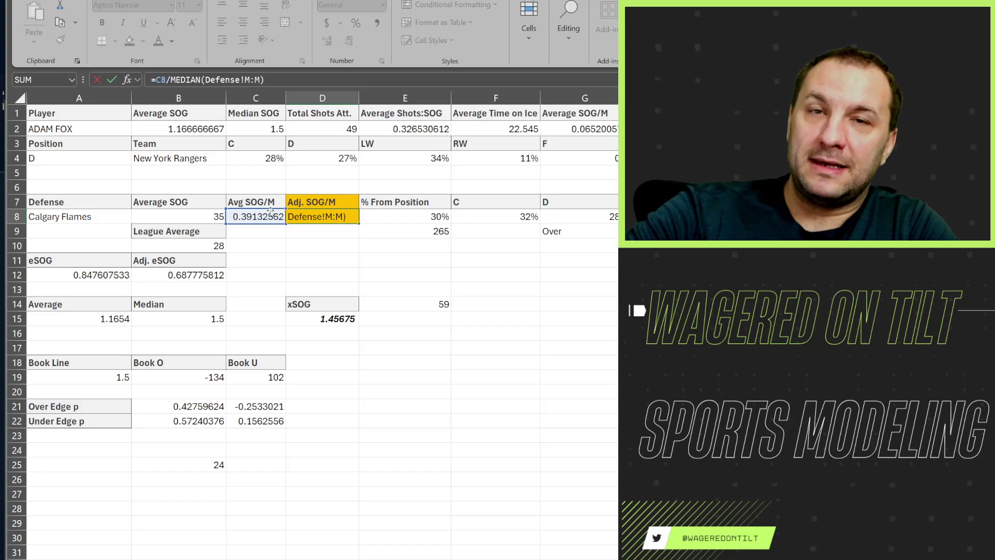
key("ctrl+Return")
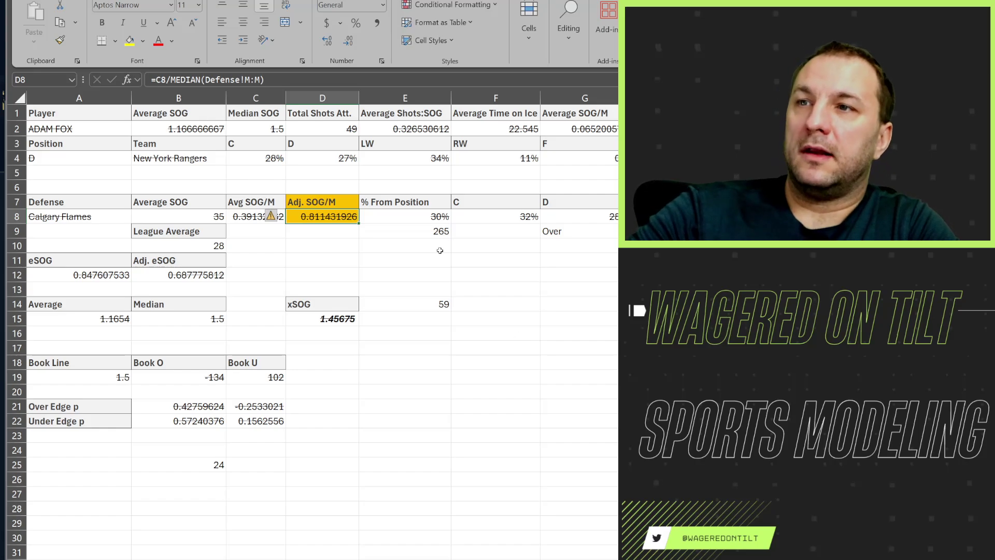
key("Right")
key("Right")
key("Right")
key("Right")
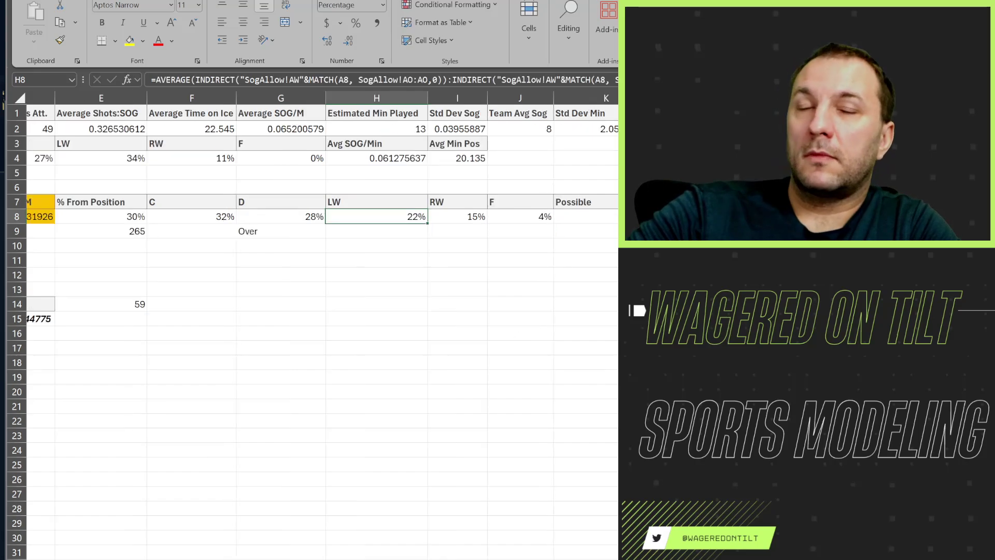
left_click(120, 221)
left_click(234, 217)
left_click(301, 217)
left_click(396, 218)
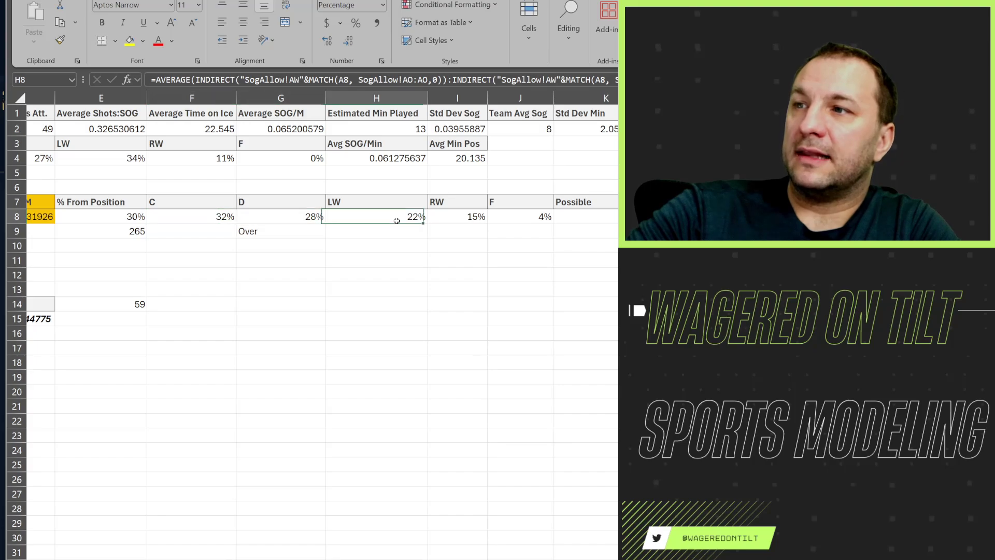
left_click(470, 217)
left_click(604, 216)
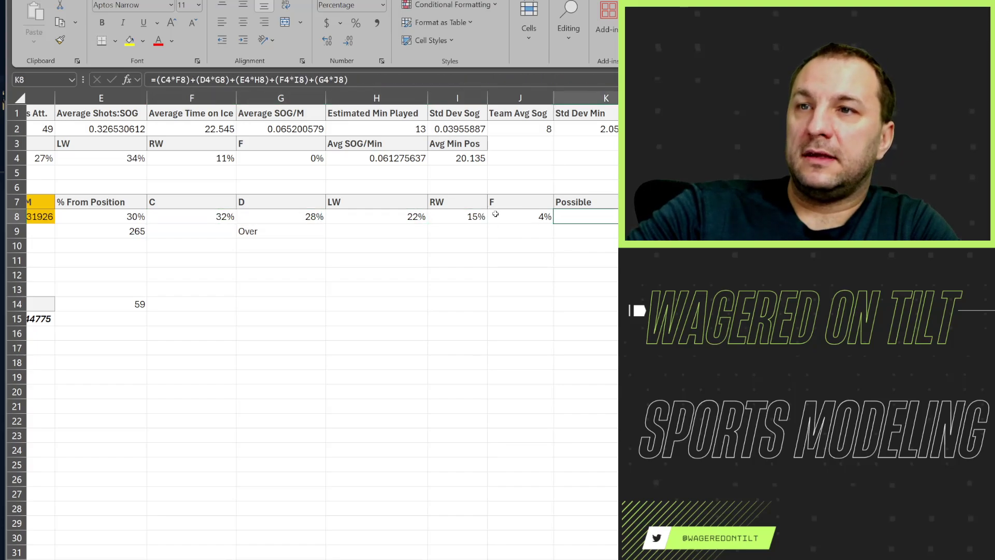
left_click(495, 214)
left_click(469, 217)
left_click(409, 216)
left_click(279, 217)
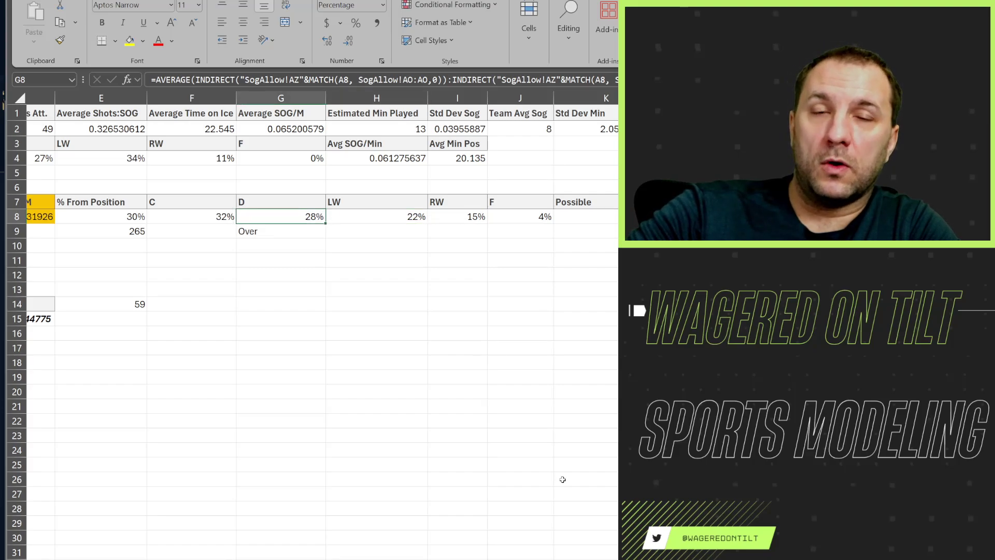
left_click(133, 154)
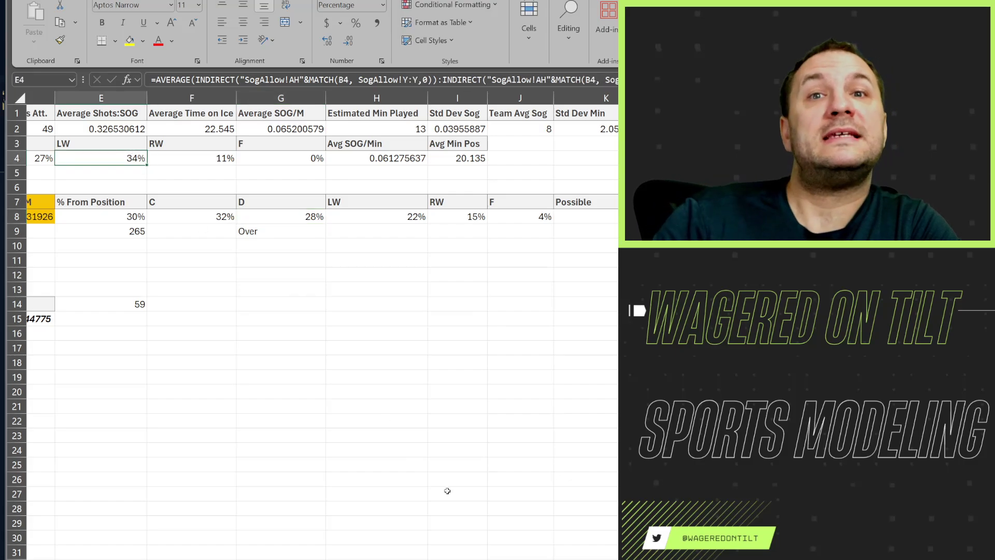
left_click(280, 219)
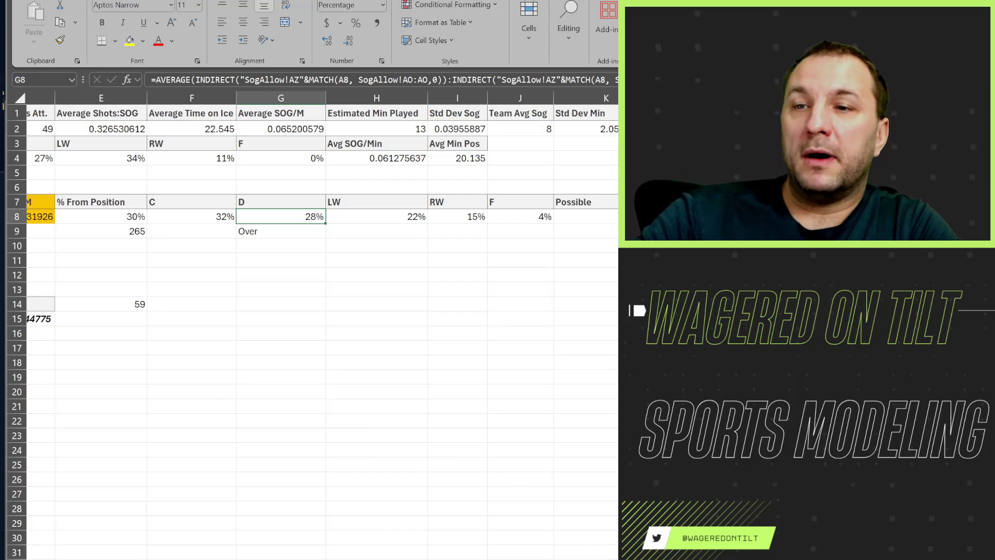
Step: Set eSOG in A12 to =H2*G2, estimated minutes times average SOG per minute
scroll(373, 417, "left", 3)
scroll(226, 361, "left", 2)
left_click(99, 276)
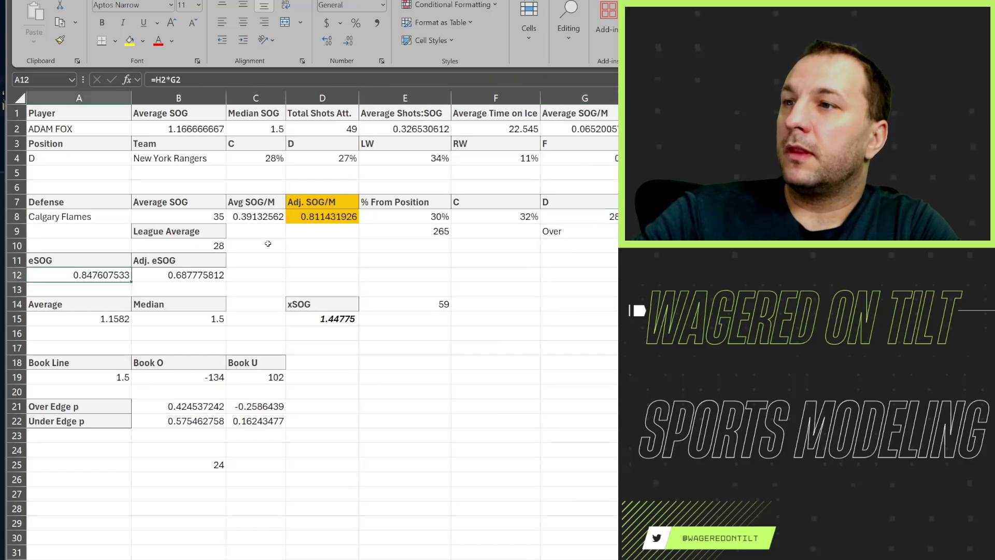
key("F2")
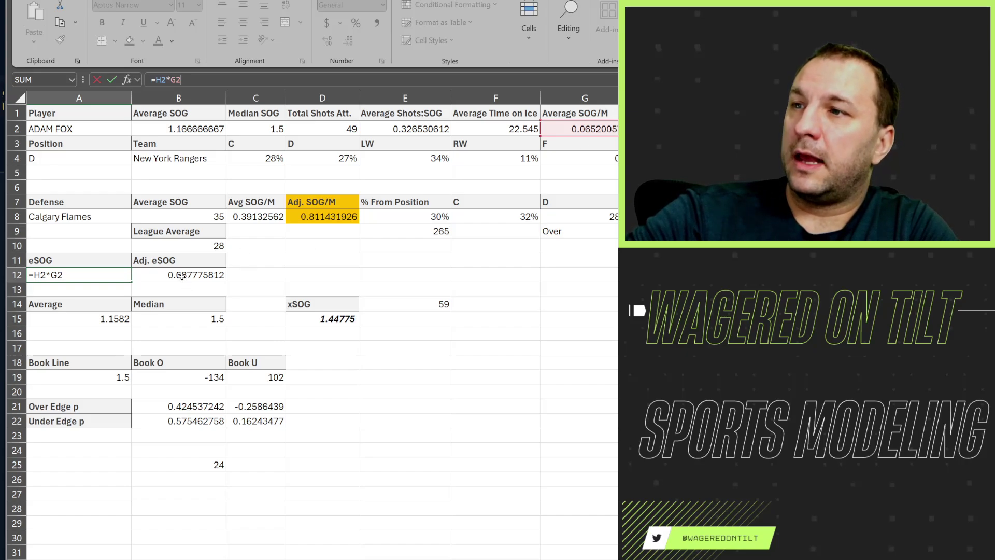
key("Tab")
Step: Set Adj. eSOG in B12 to =A12*(D8) and bring the simulation grid into view
left_click(228, 82)
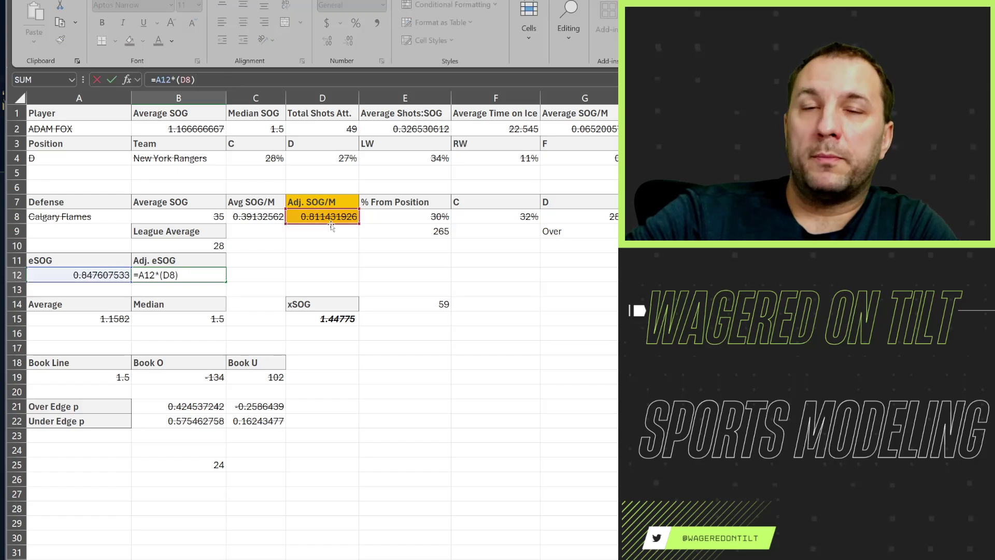
left_click(384, 442)
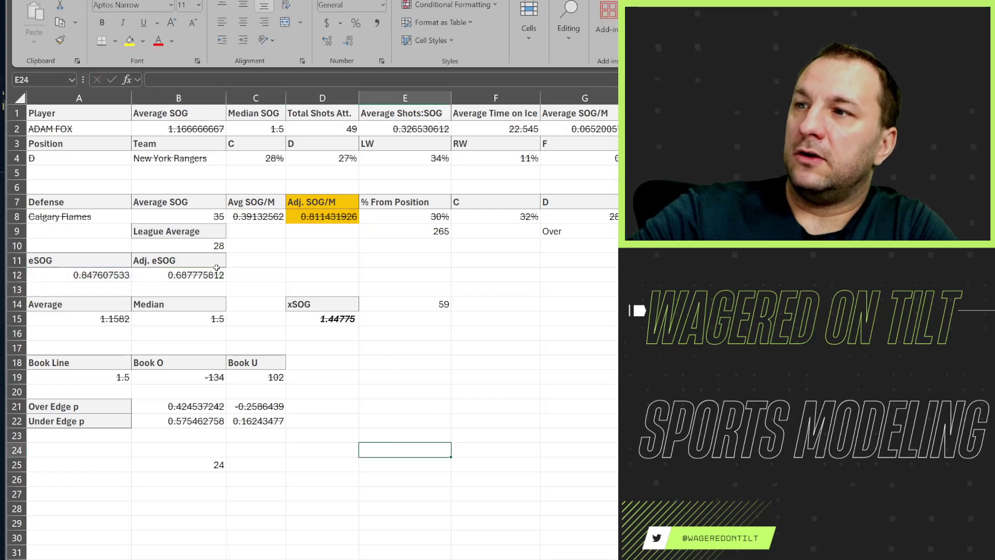
left_click(191, 279)
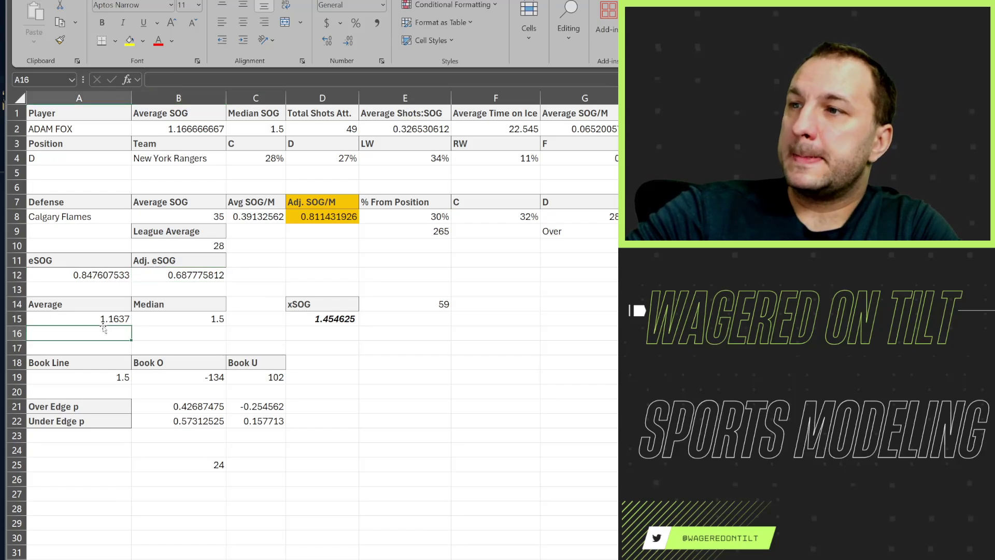
left_click(212, 493)
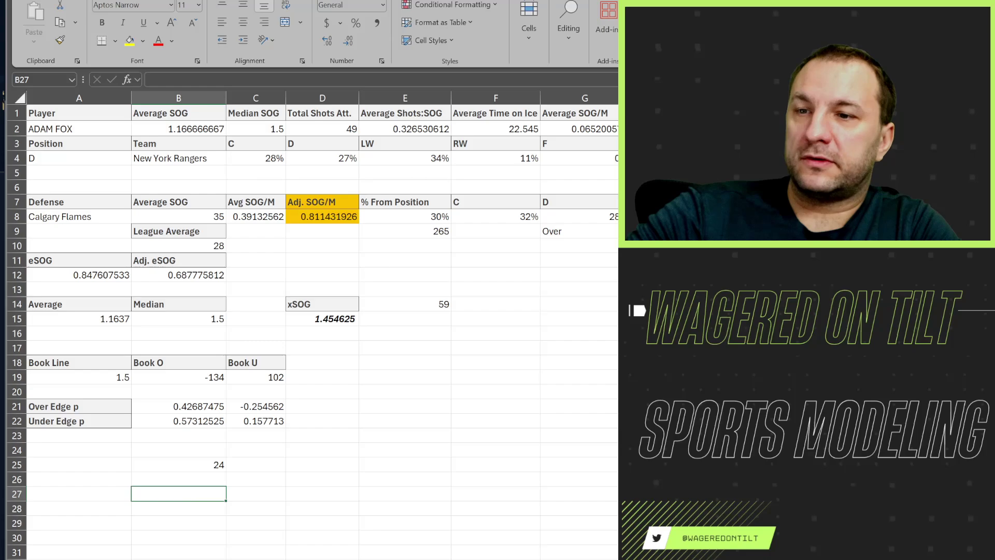
scroll(321, 325, "right", 10)
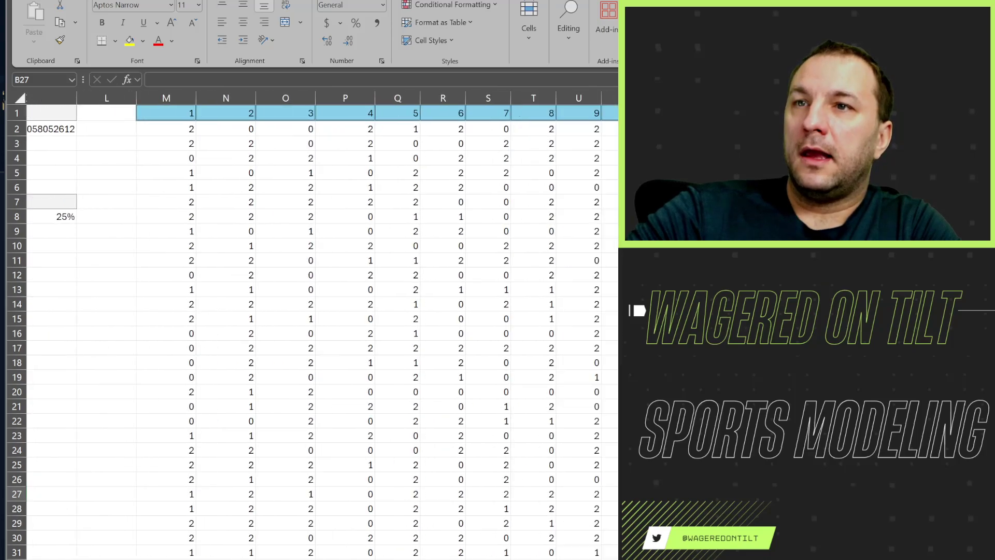
left_click(179, 128)
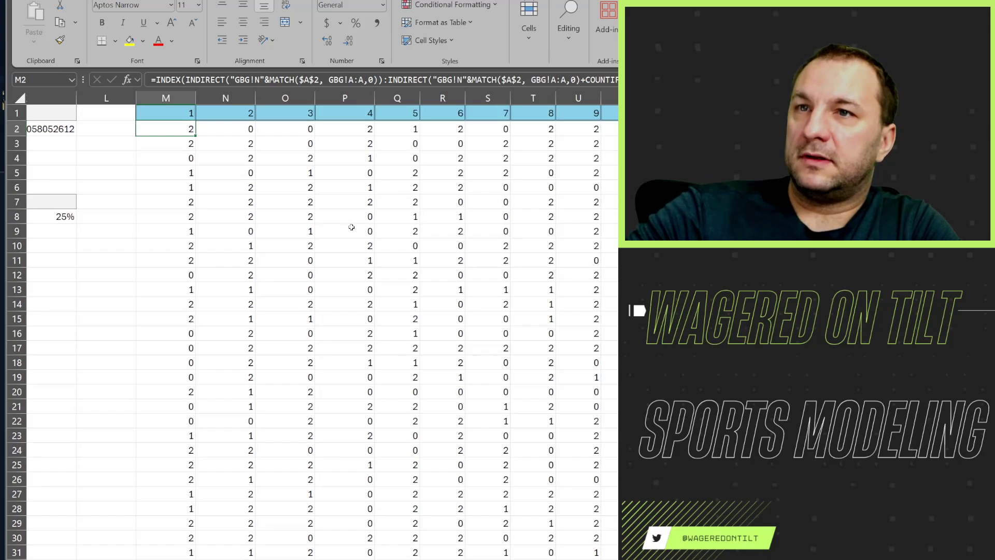
Step: Select the game 1–9 headers and the first simulated game result in row 2
left_click(186, 111)
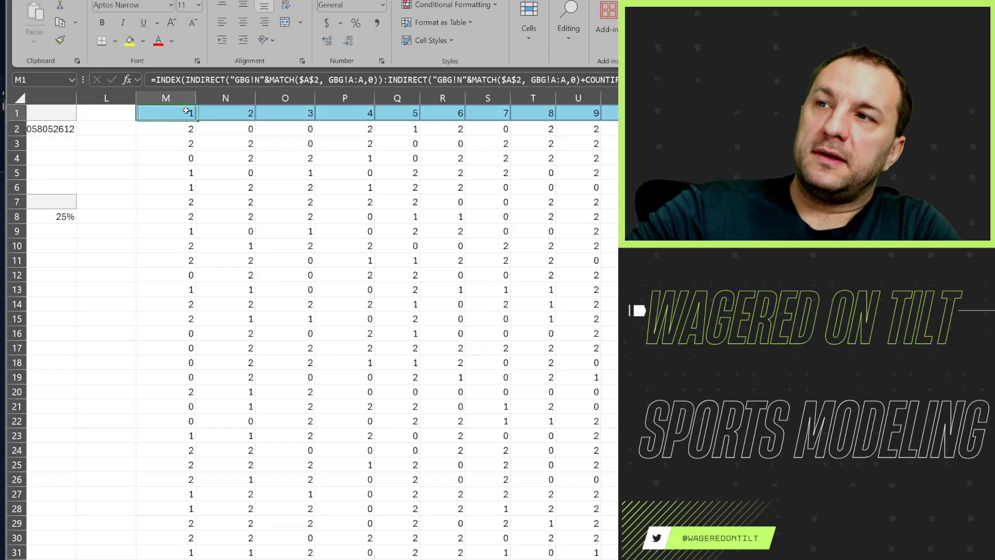
left_click_drag(186, 111, 602, 112)
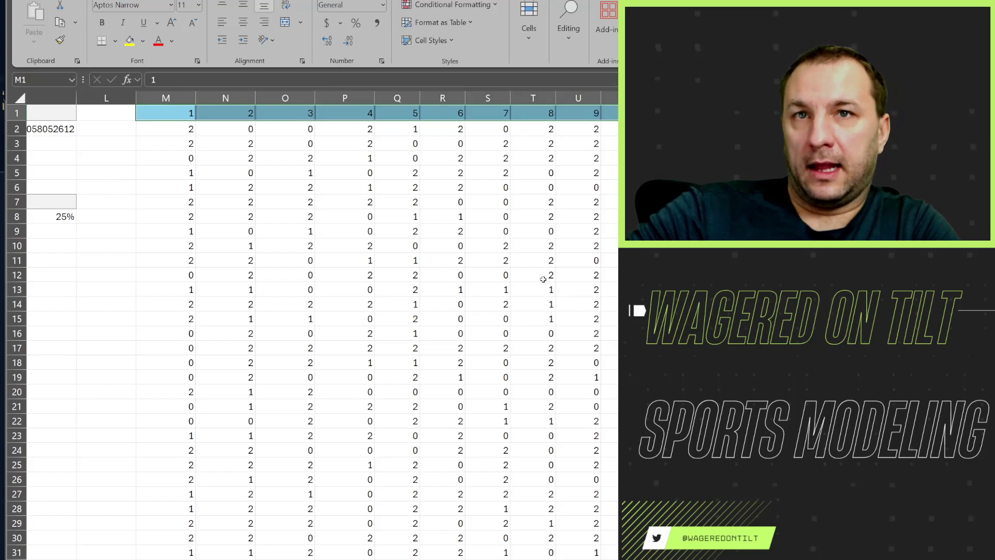
left_click(159, 130)
scroll(190, 245, "down", 13)
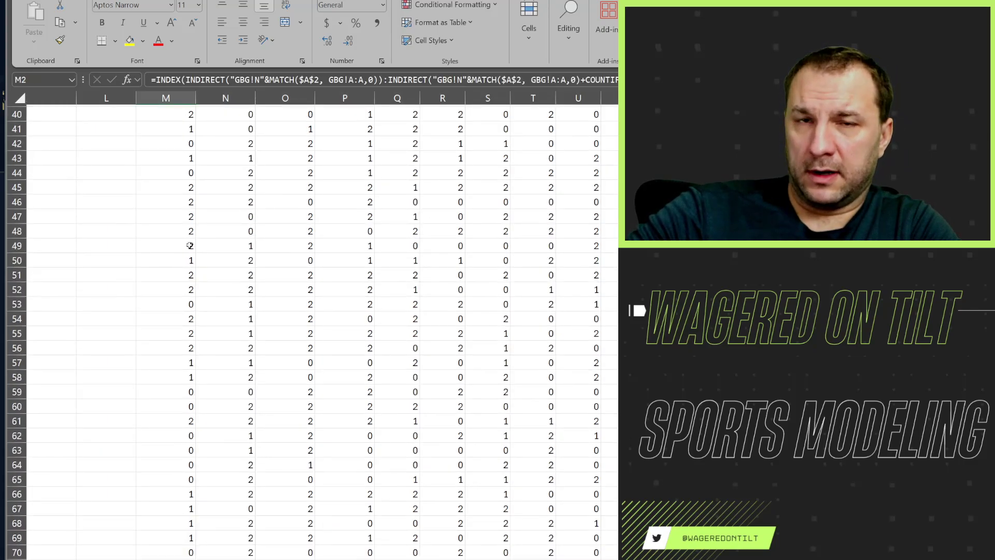
scroll(190, 245, "up", 13)
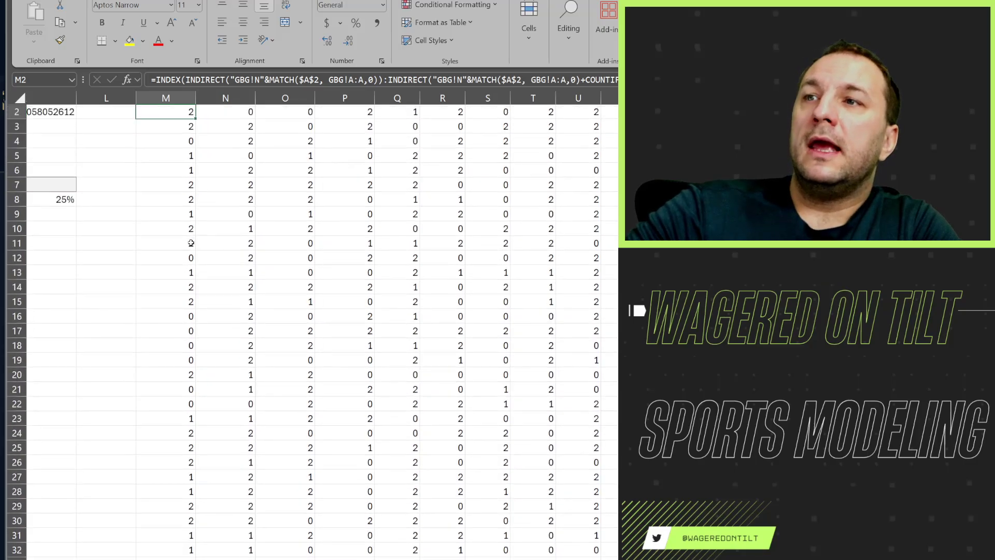
scroll(191, 243, "up", 1)
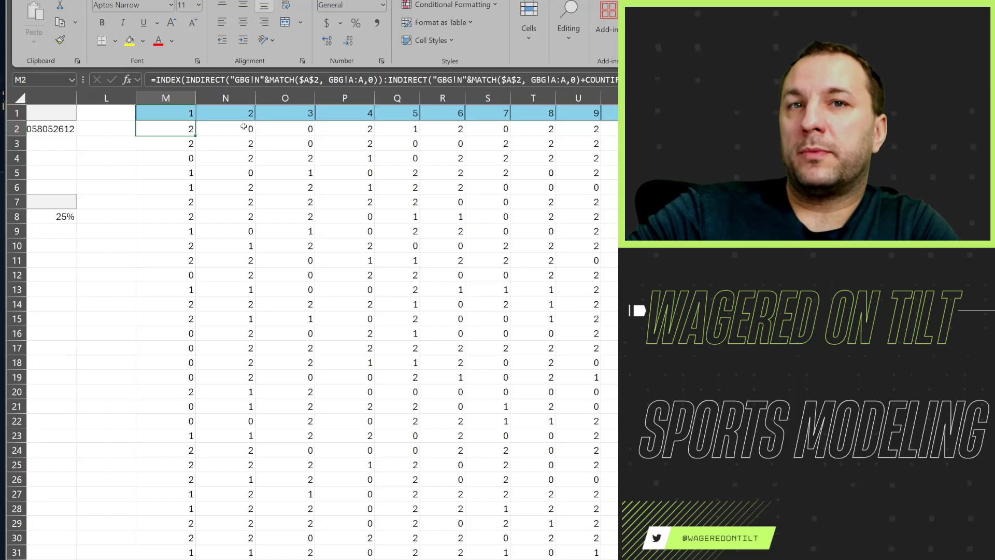
Step: Extend the simulated game results across the grid, keeping the existing data when prompted
left_click(302, 124)
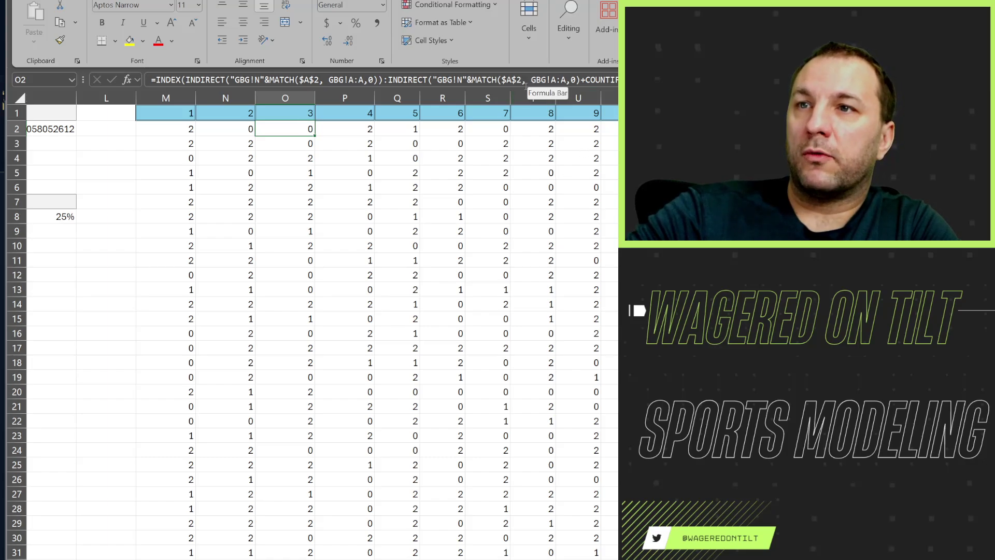
left_click_drag(314, 129, 373, 130)
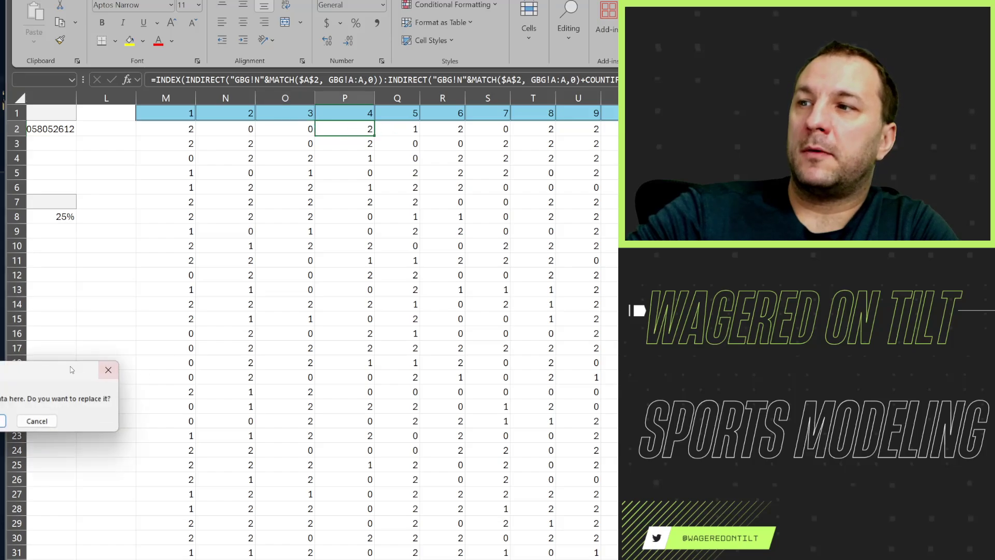
left_click(37, 421)
left_click(455, 127)
left_click_drag(463, 128, 601, 140)
Step: Verify row 2's Mean in column W and =MEDIAN(M2:V2) Median in column X
left_click(669, 128)
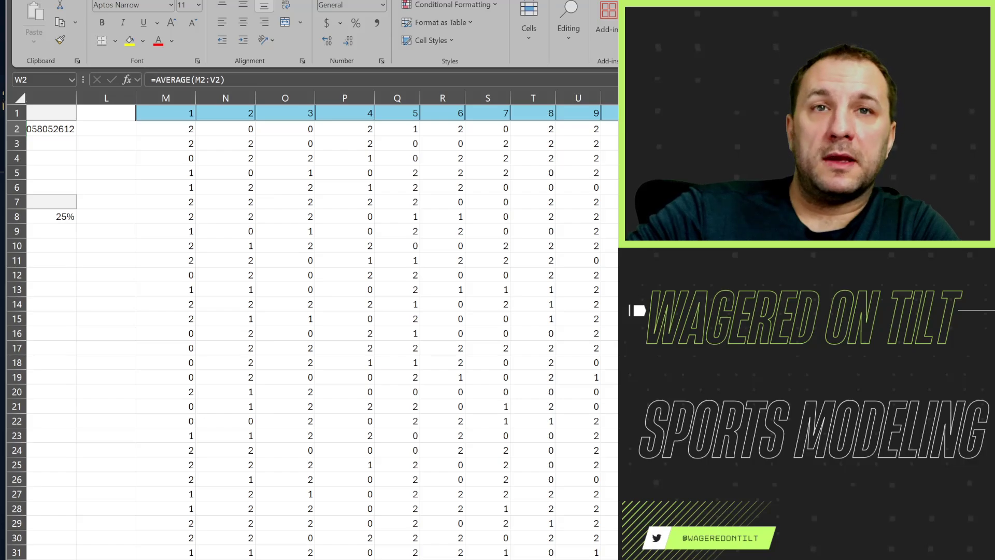
left_click(715, 128)
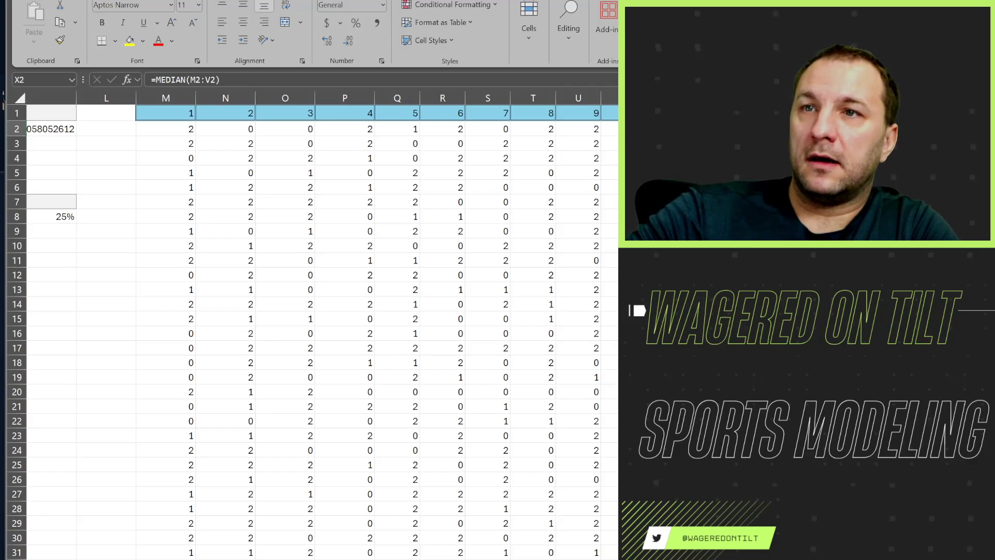
left_click(668, 113)
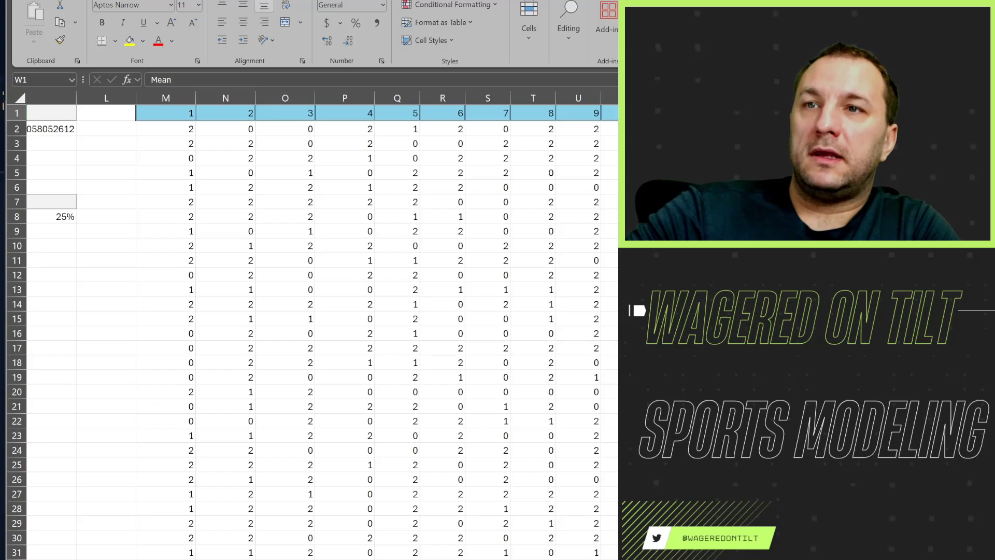
left_click(715, 129)
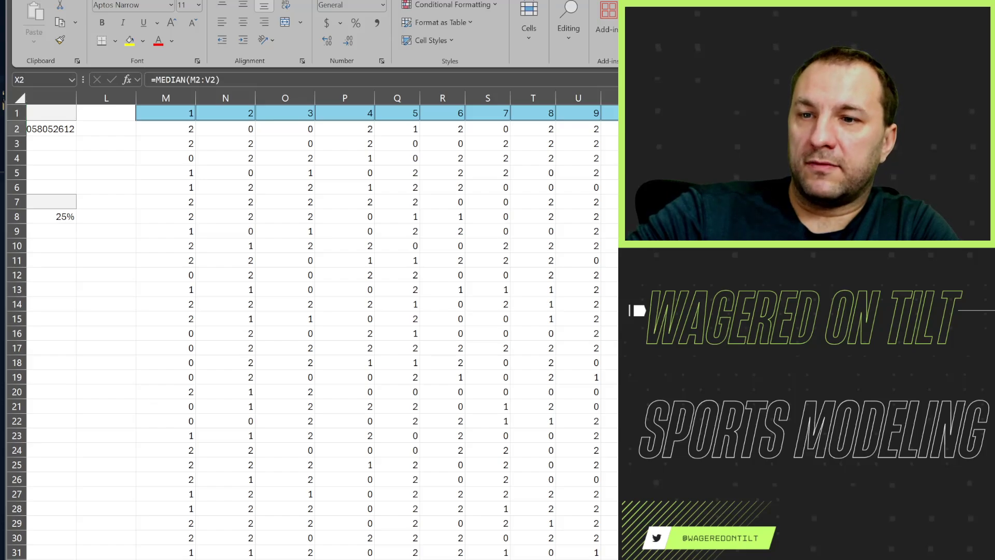
scroll(311, 311, "right", 1)
Step: Enlarge the formula bar to show O2's full multi-line random-draw formula
scroll(311, 311, "right", 3)
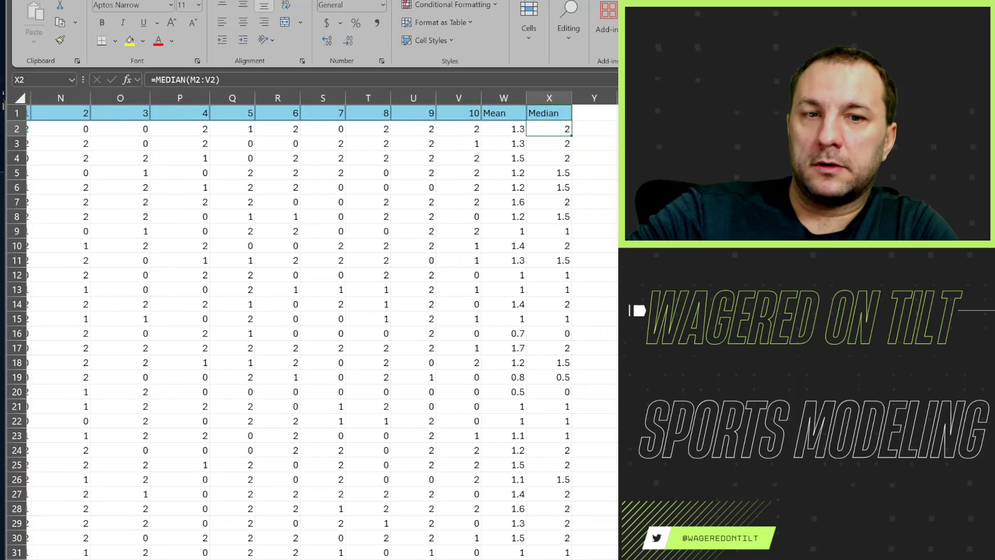
left_click(259, 158)
left_click(83, 129)
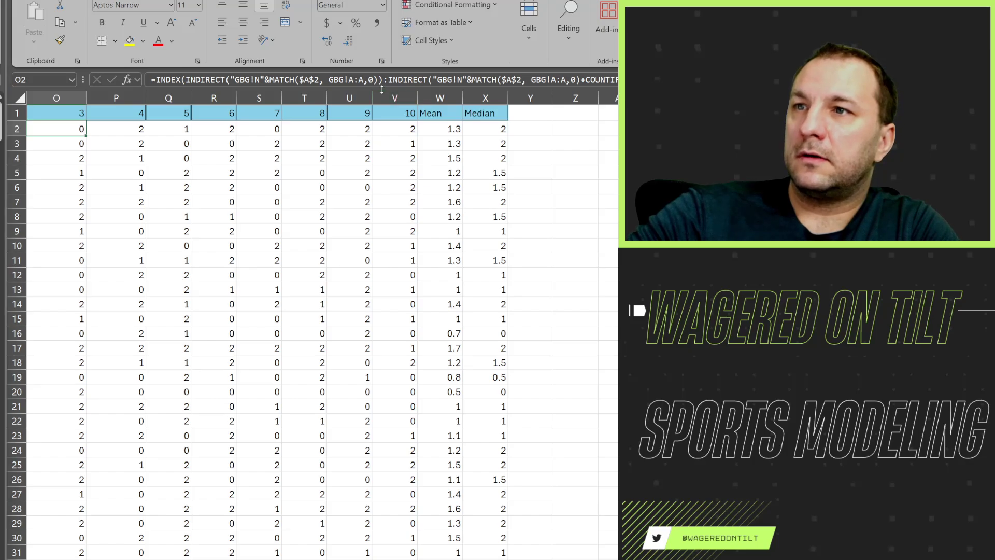
left_click_drag(382, 89, 382, 137)
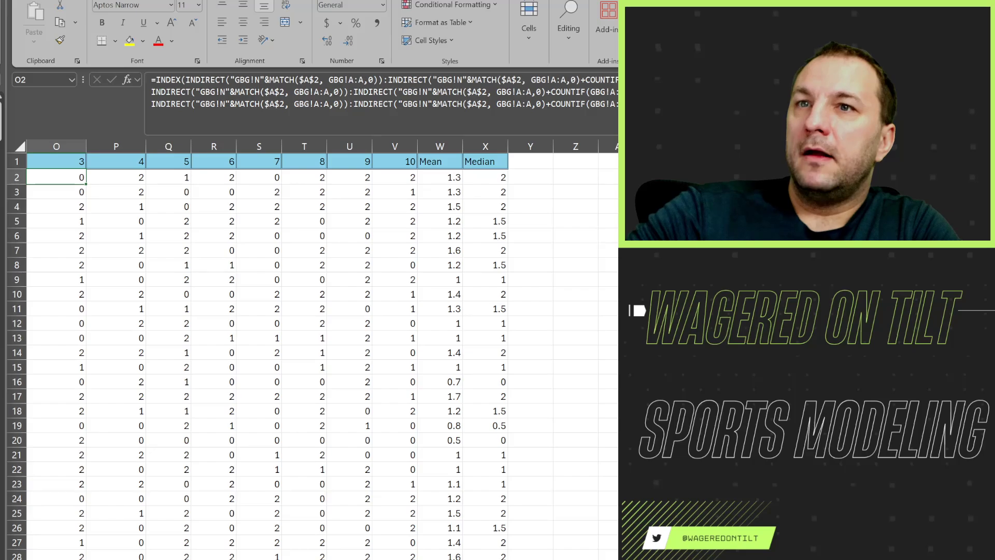
key("F2")
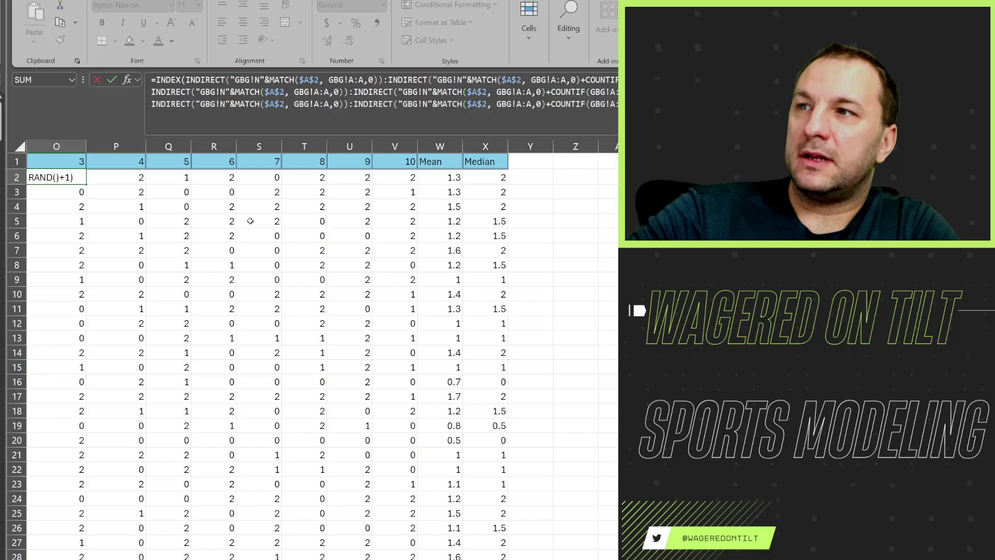
Step: Step across row 2's simulated games to its Mean and Median values
key("Tab")
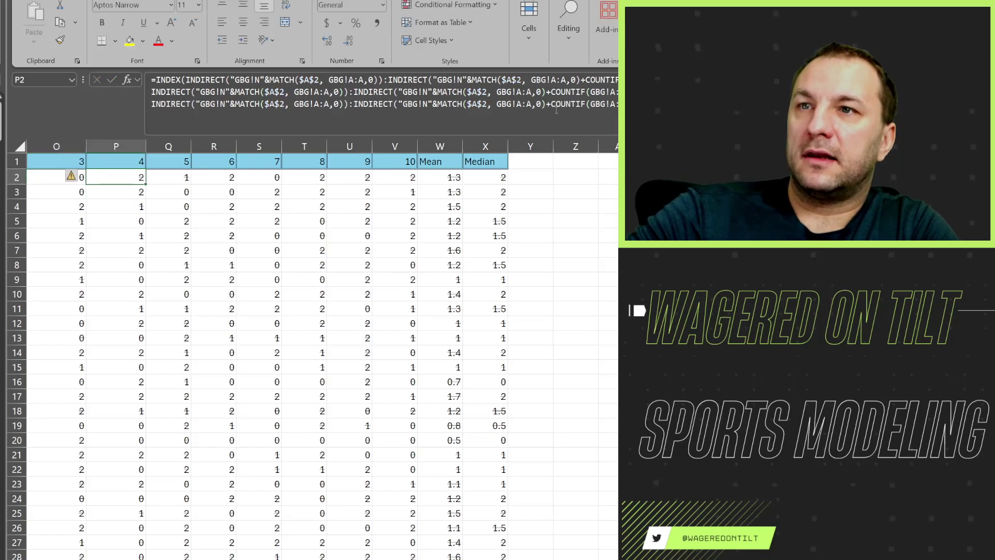
key("Tab")
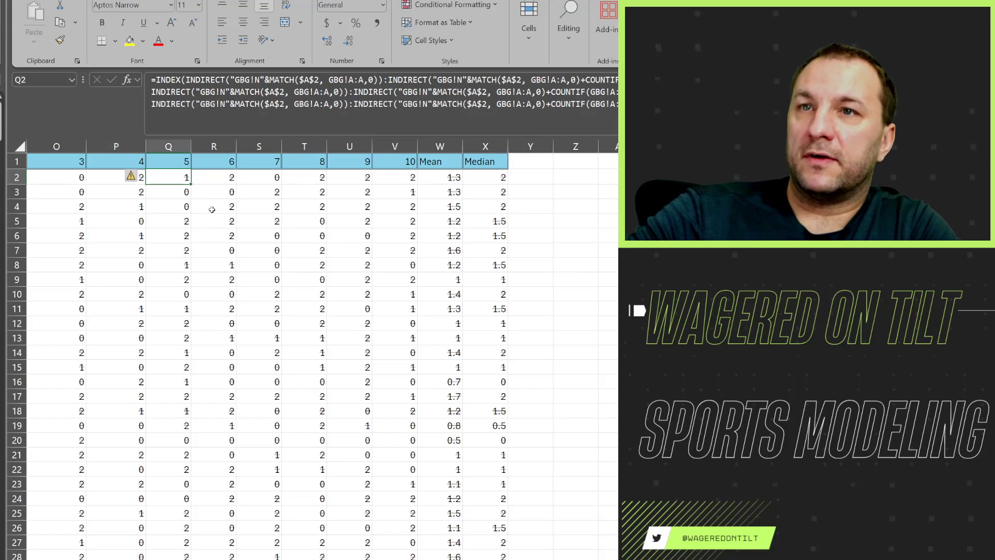
key("Tab")
key("Tab")
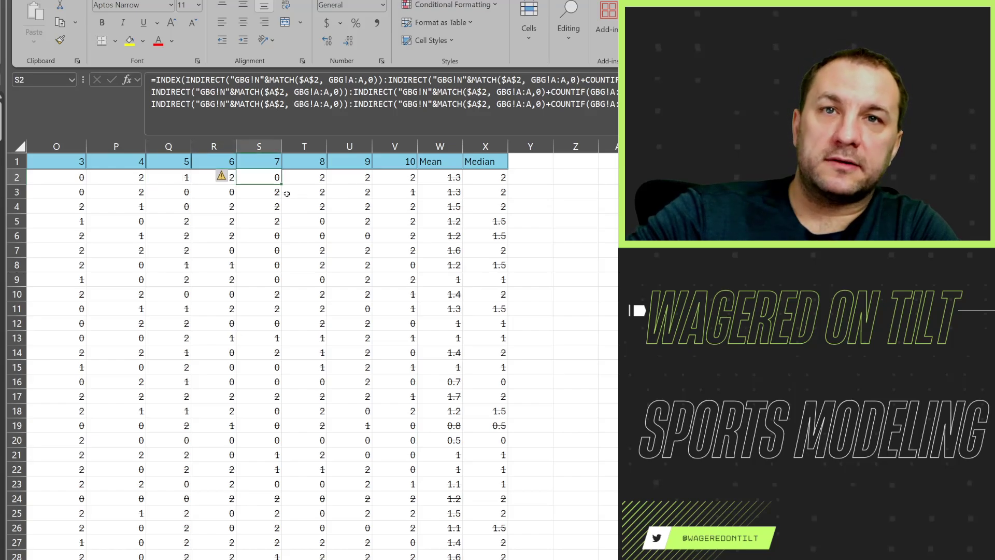
key("Tab")
key("Tab")
key("Tab")
key("Tab")
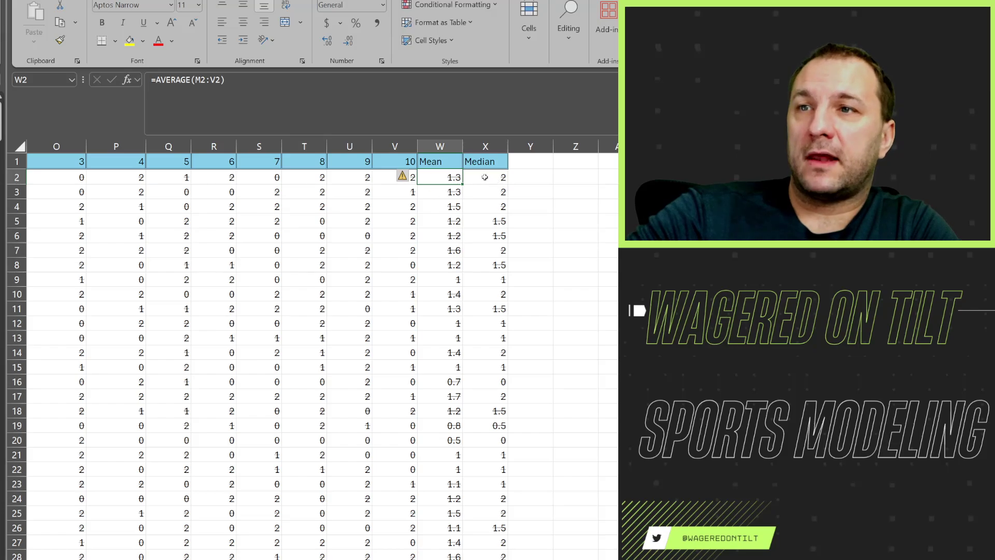
key("Tab")
key("Left")
key("Left")
key("shift+Left")
key("shift+Left")
key("shift+Left")
key("shift+Left")
key("shift+Left")
key("shift+Left")
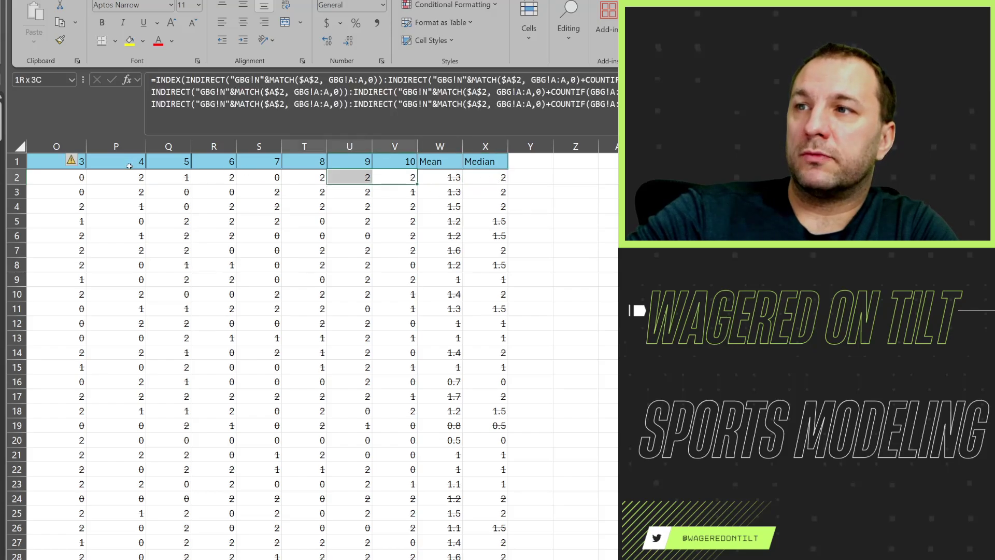
Step: Select the Mean and Median columns and inspect the simulation formula in R3
left_click(514, 204)
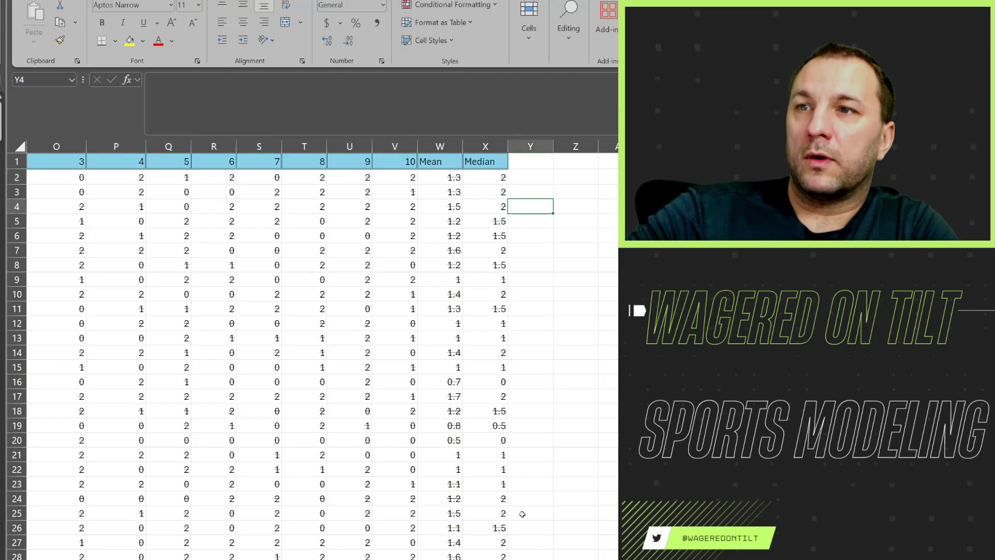
left_click(440, 146)
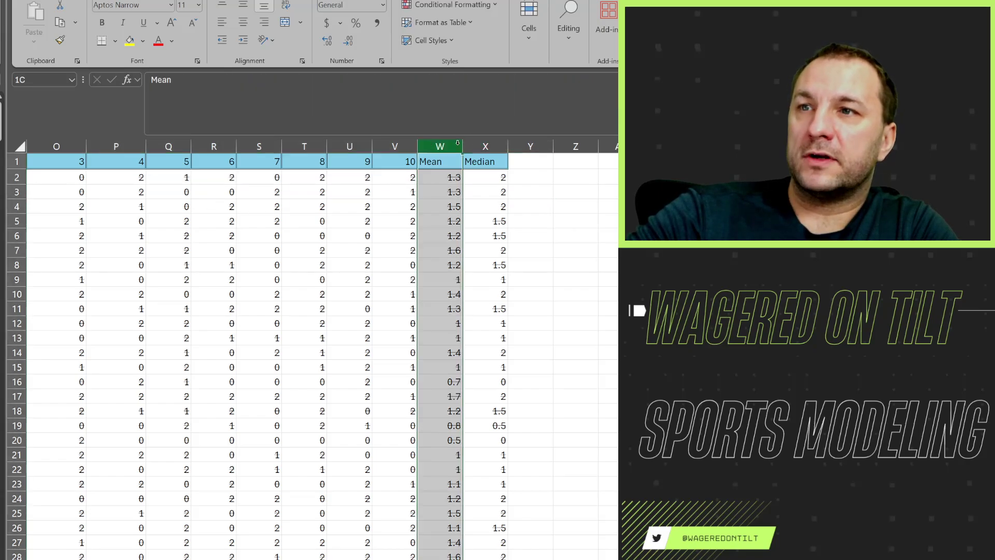
left_click(486, 146)
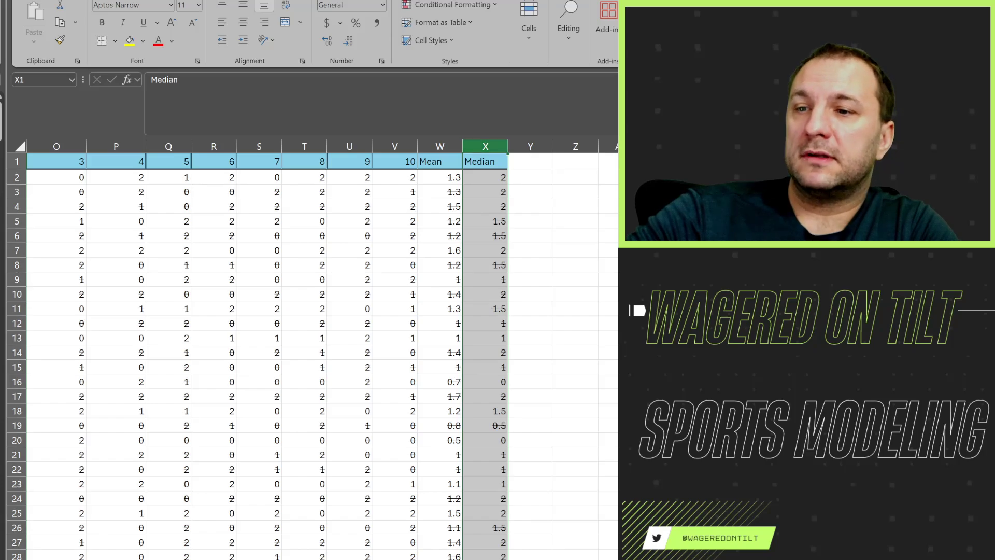
left_click(217, 189)
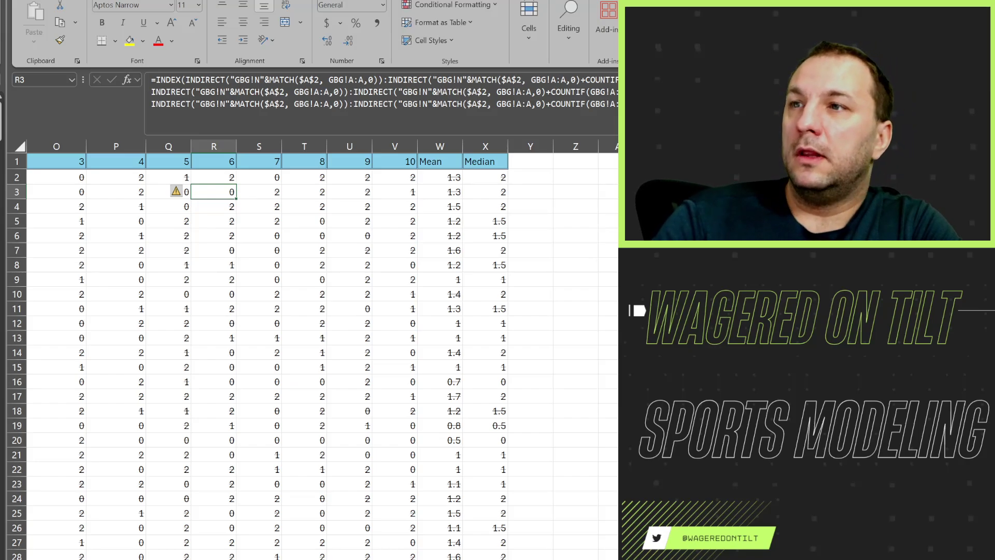
Step: Check the Average =AVERAGE(W:W) in A15 and Median =MEDIAN(X:X) in B15
scroll(311, 352, "left", 10)
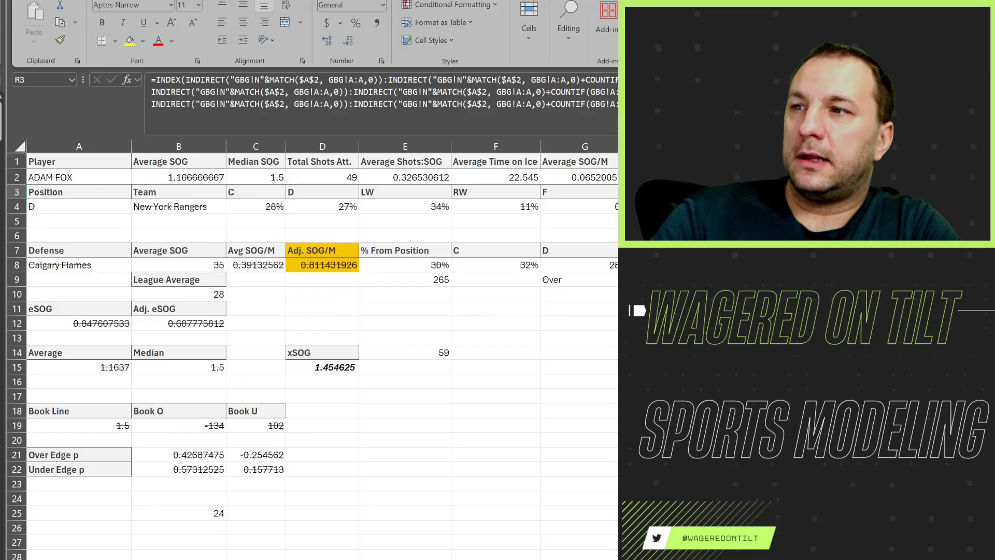
left_click(67, 369)
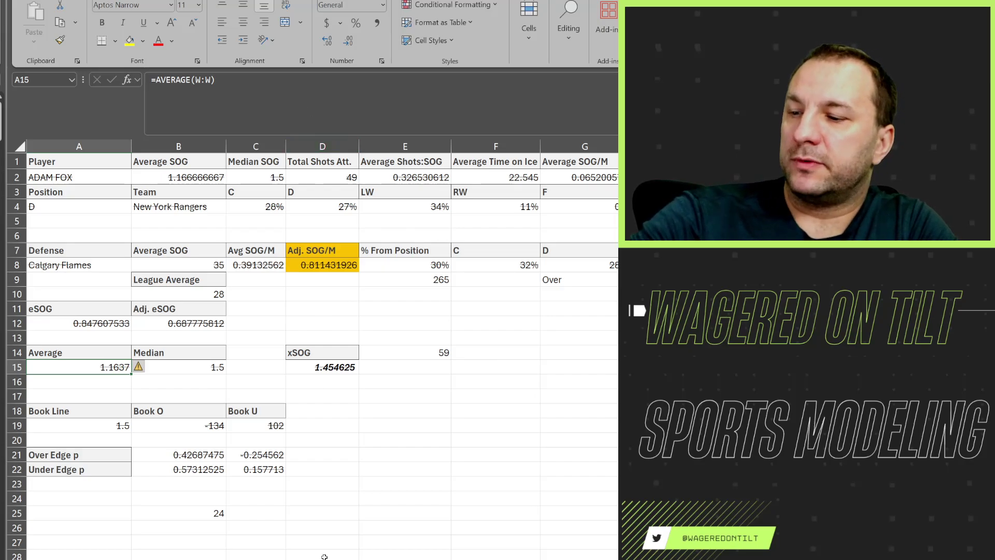
left_click(190, 370)
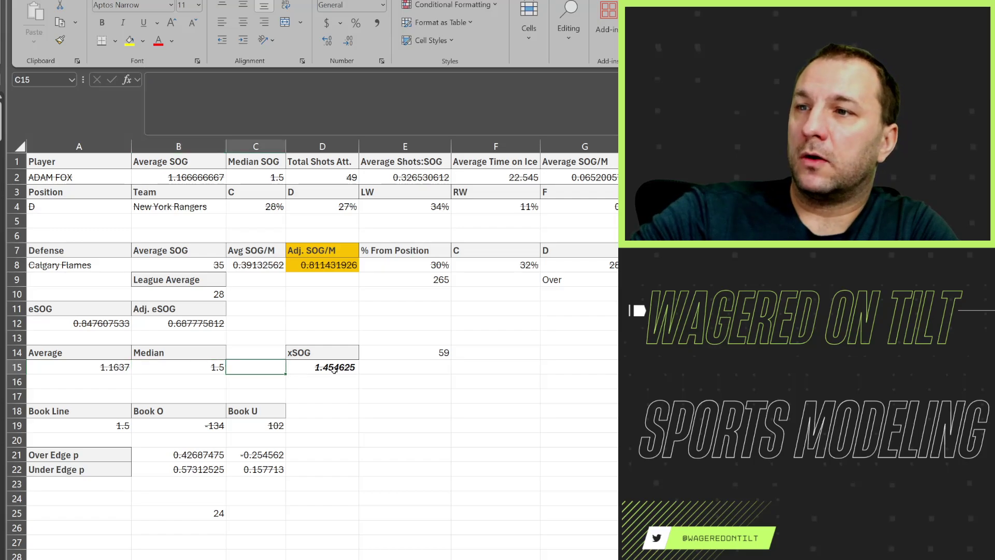
Step: Set xSOG in D15 to =A15*(B8/B10), giving 1.454625
left_click(313, 373)
left_click(292, 105)
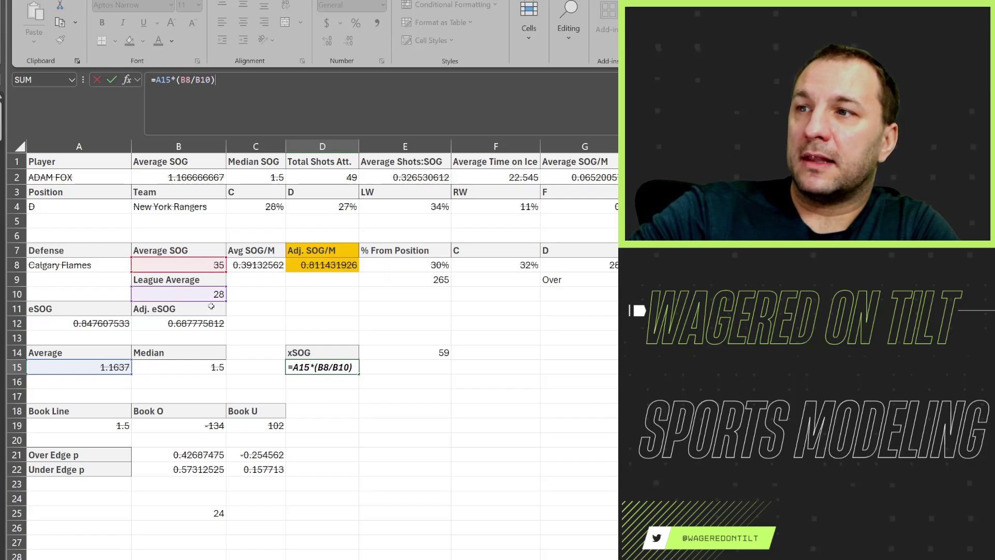
key("ctrl+Return")
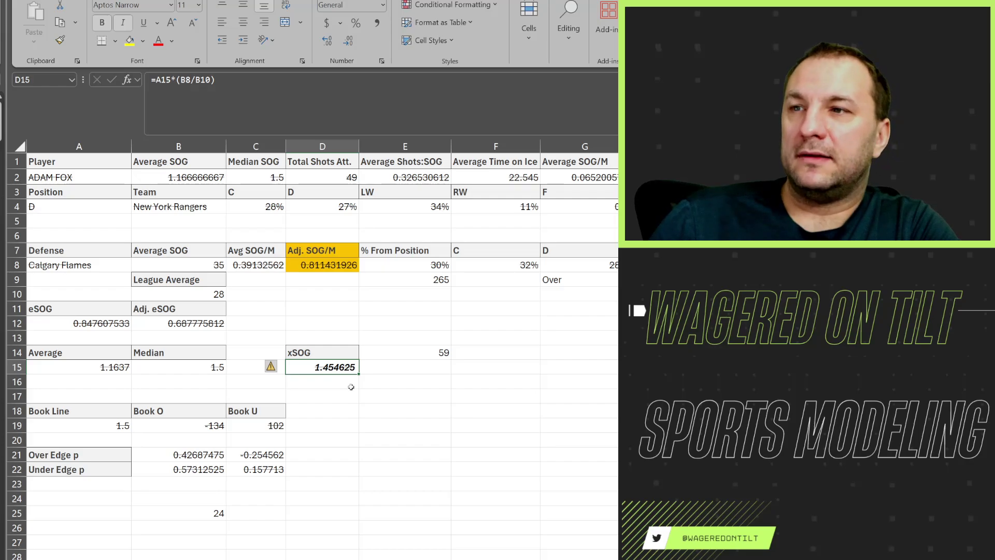
left_click(351, 387)
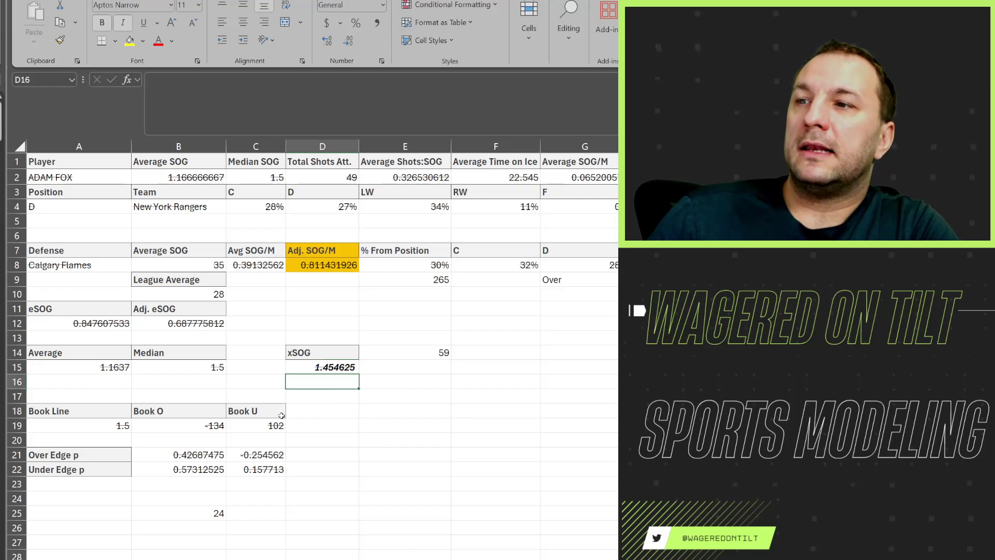
left_click(315, 368)
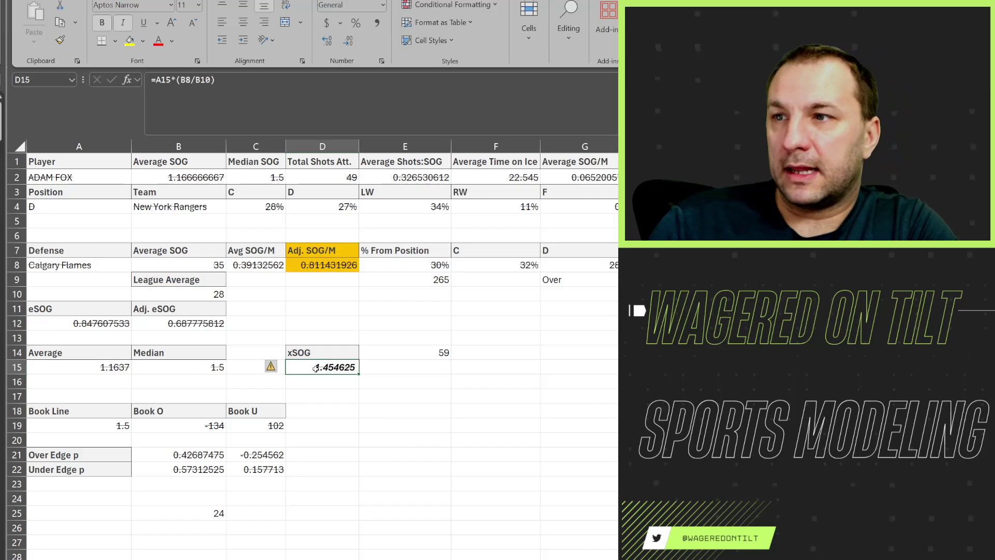
left_click(333, 93)
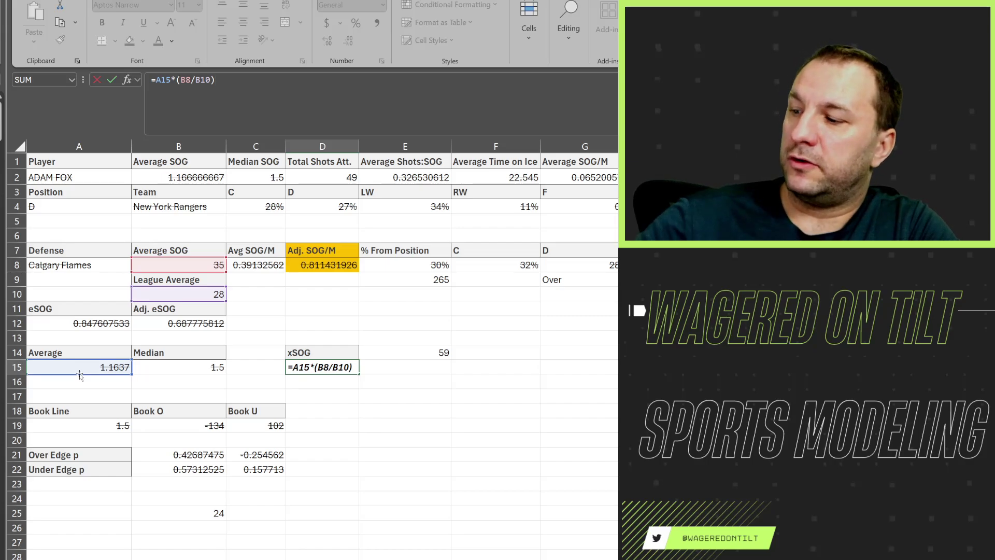
key("Tab")
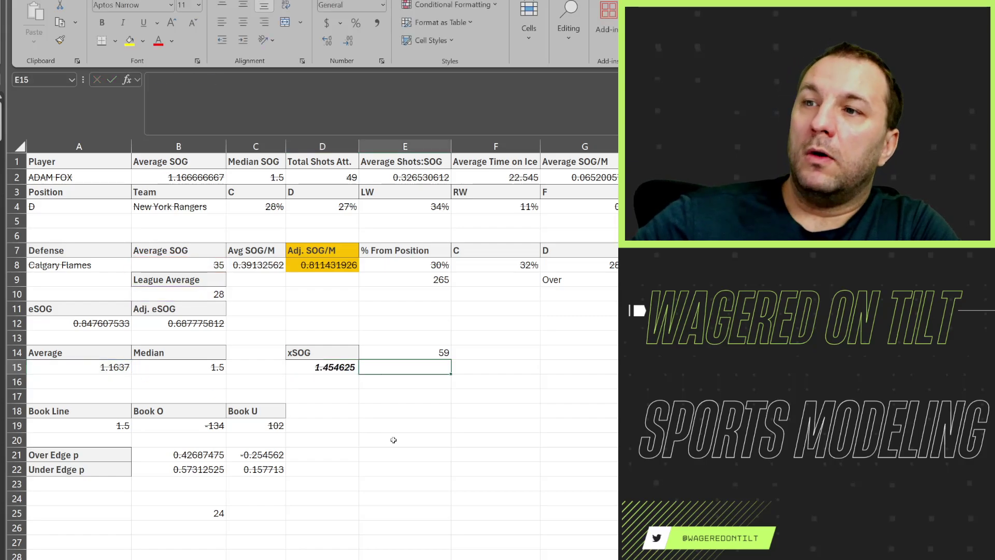
left_click(332, 367)
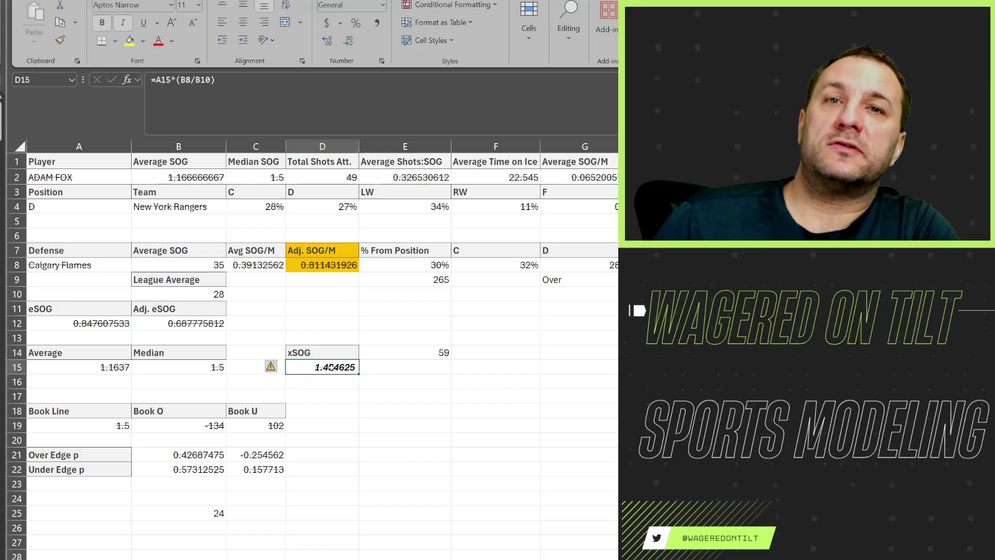